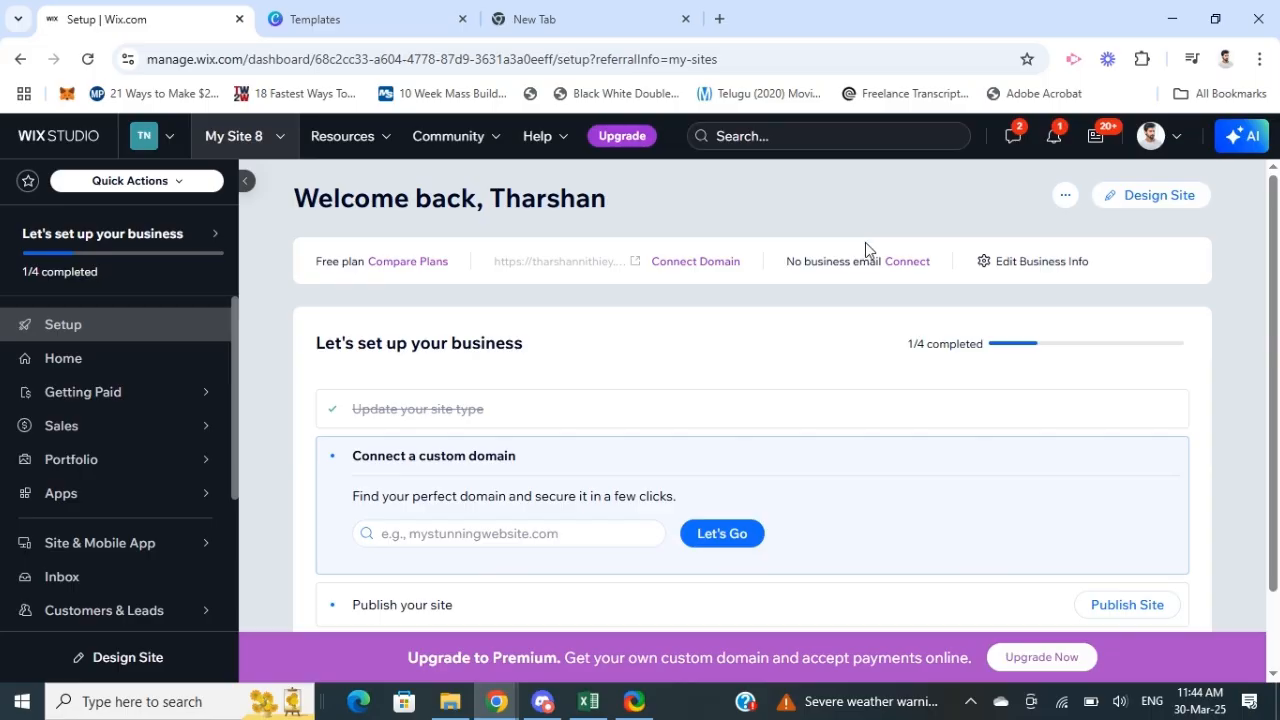
Step: Open the site for design editing and bring up its page background settings
mouse_move(1274, 247)
mouse_down()
mouse_move(1275, 262)
mouse_move(1260, 234)
mouse_up()
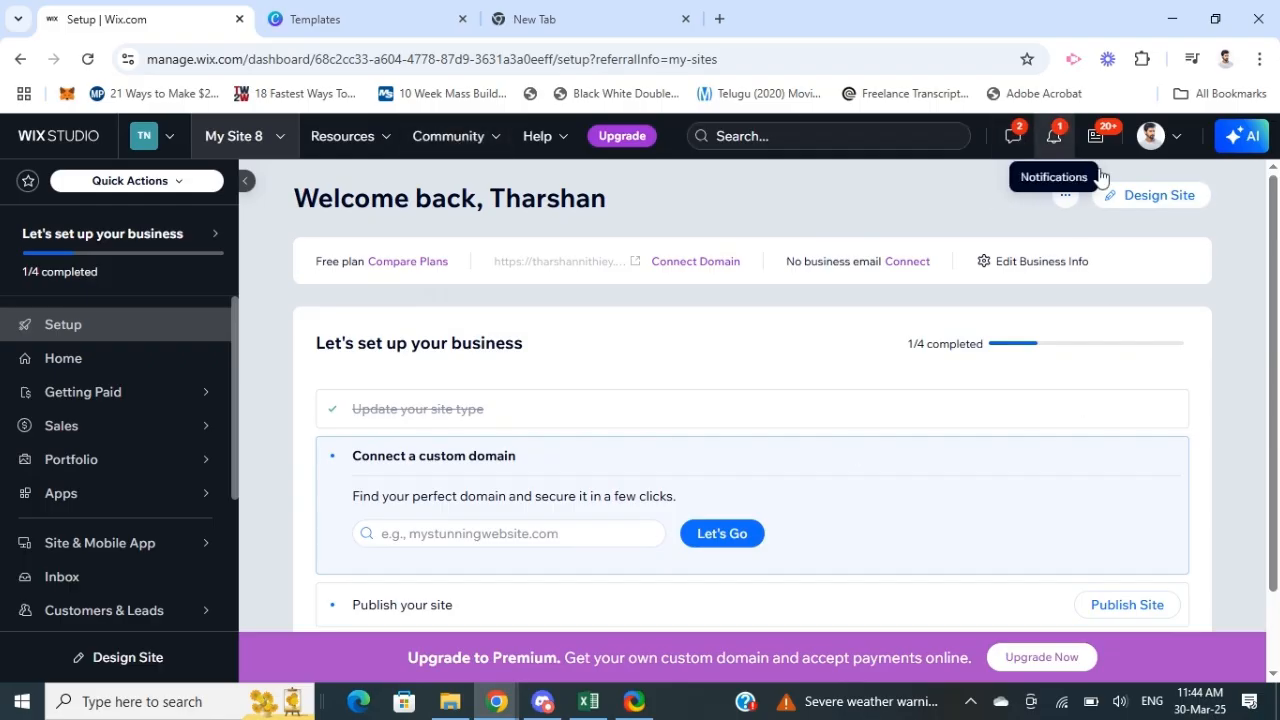
click(1145, 197)
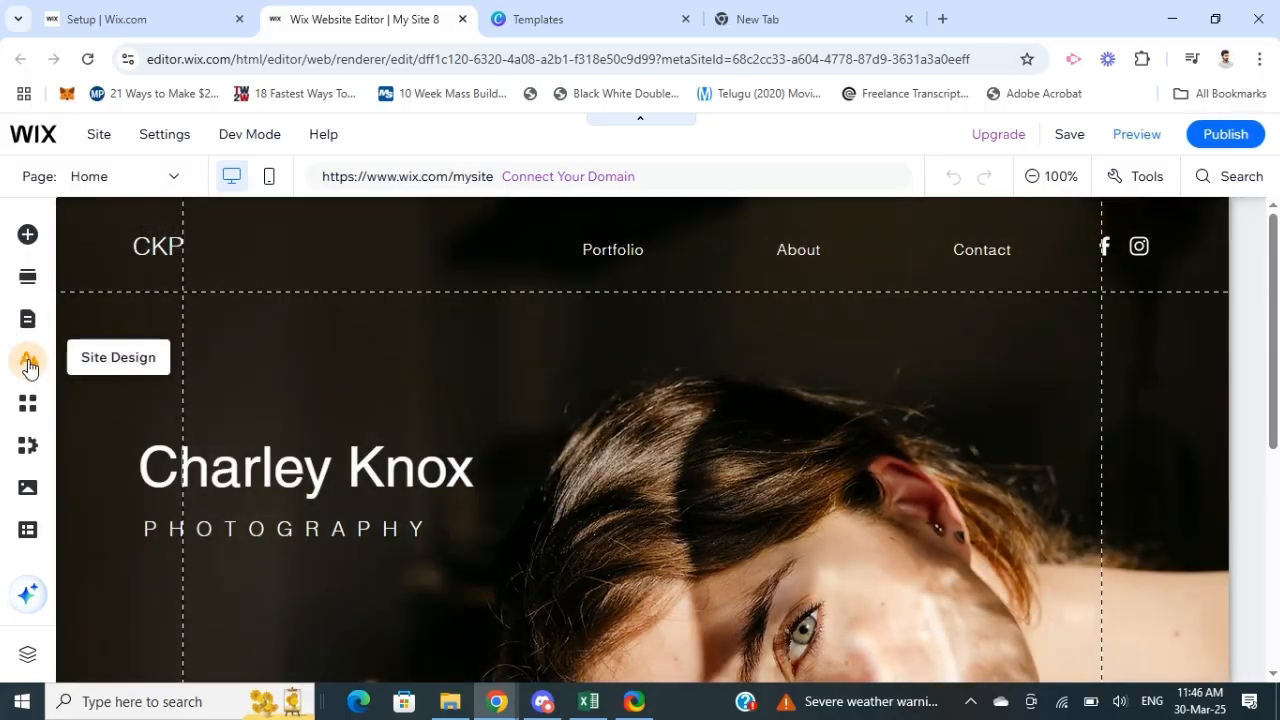
click(28, 364)
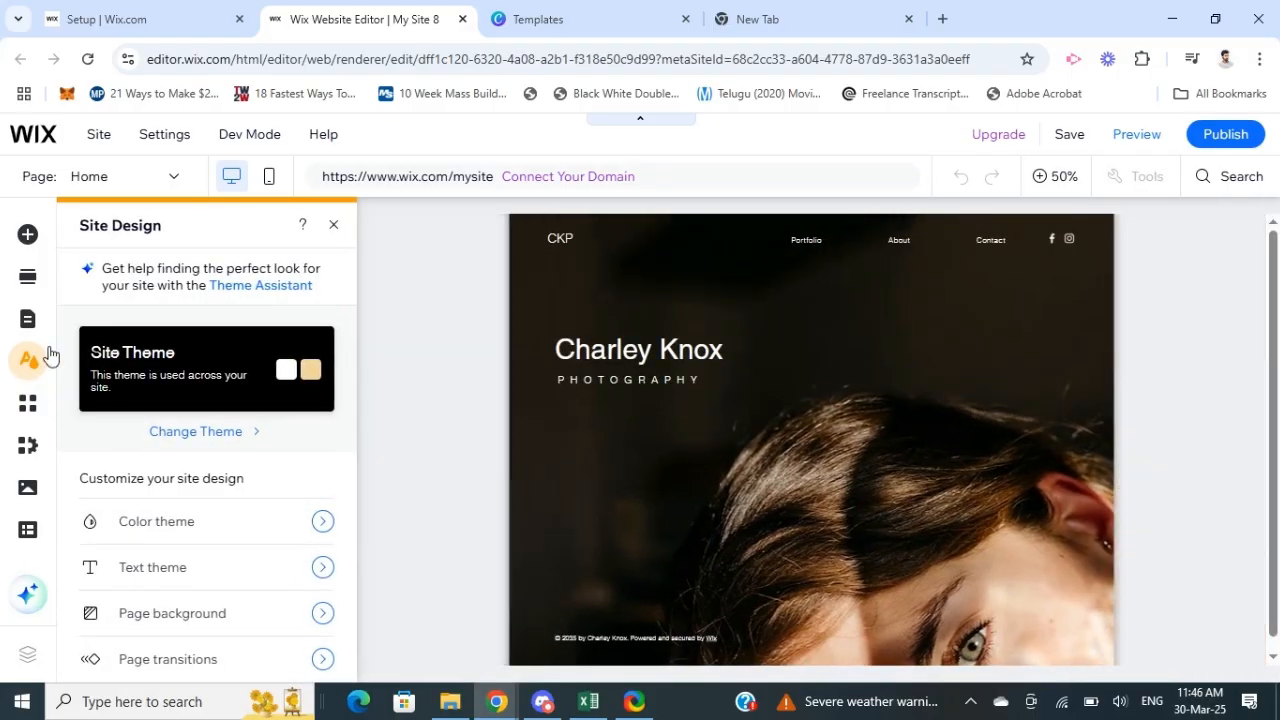
click(166, 614)
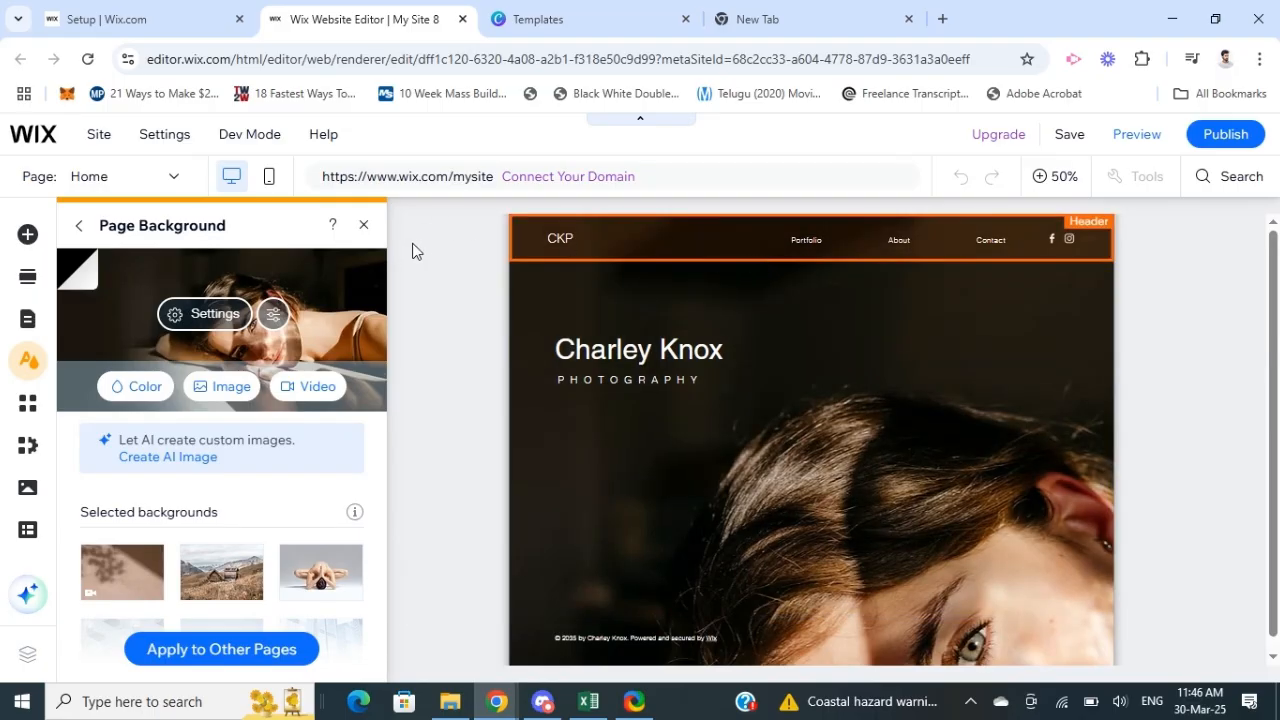
key(ctrl+plus)
key(ctrl+plus)
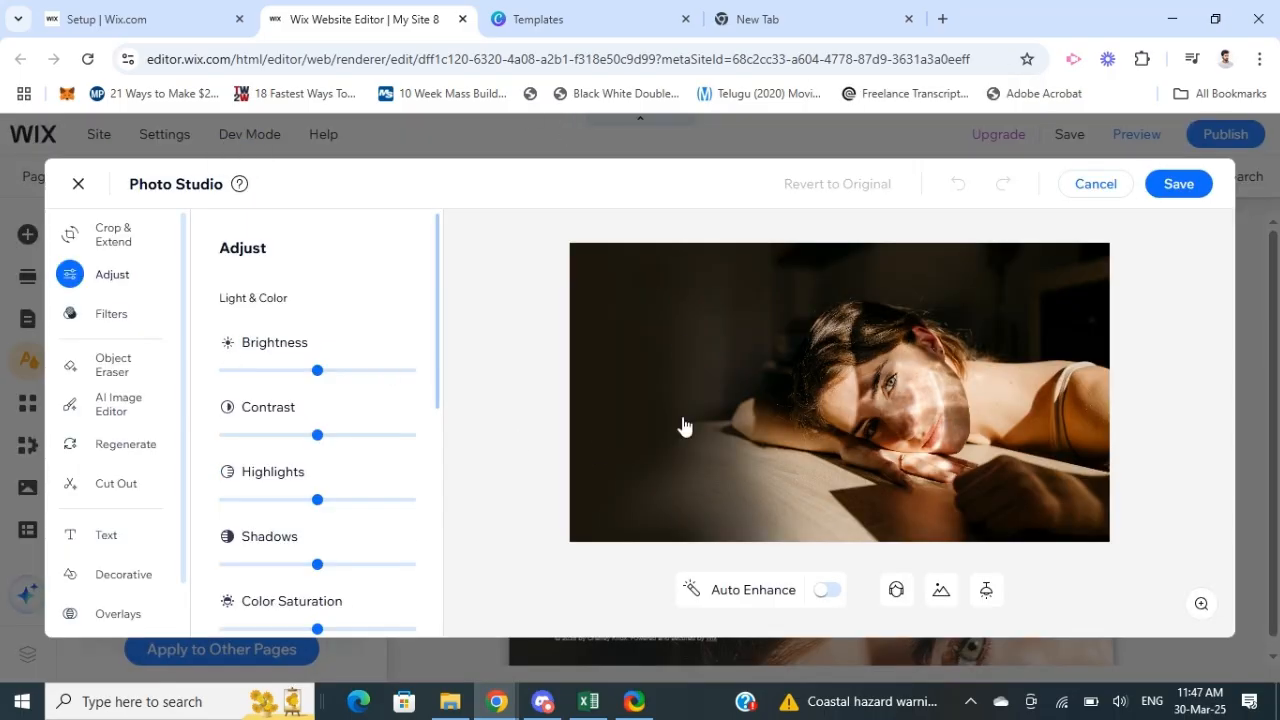
click(1094, 186)
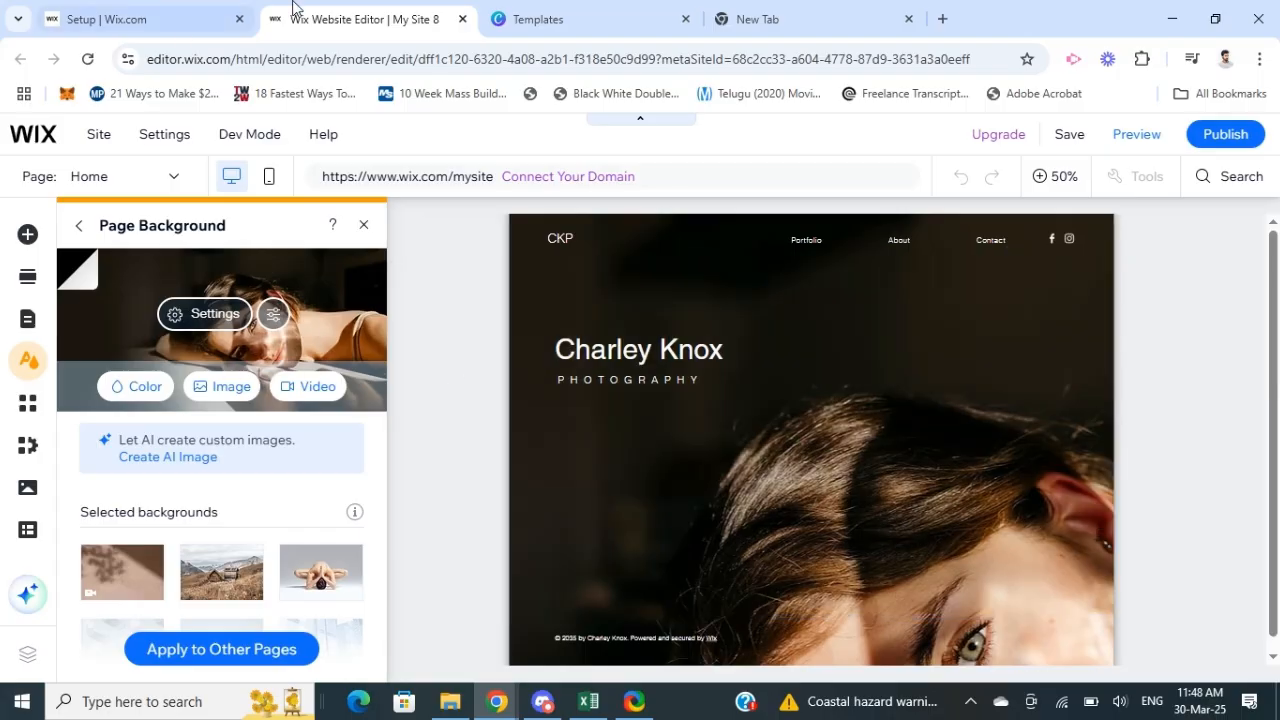
Step: Switch to Canva, search the design types for "banner" and create a Banner (Landscape) design of 1000 × 500 mm
click(563, 20)
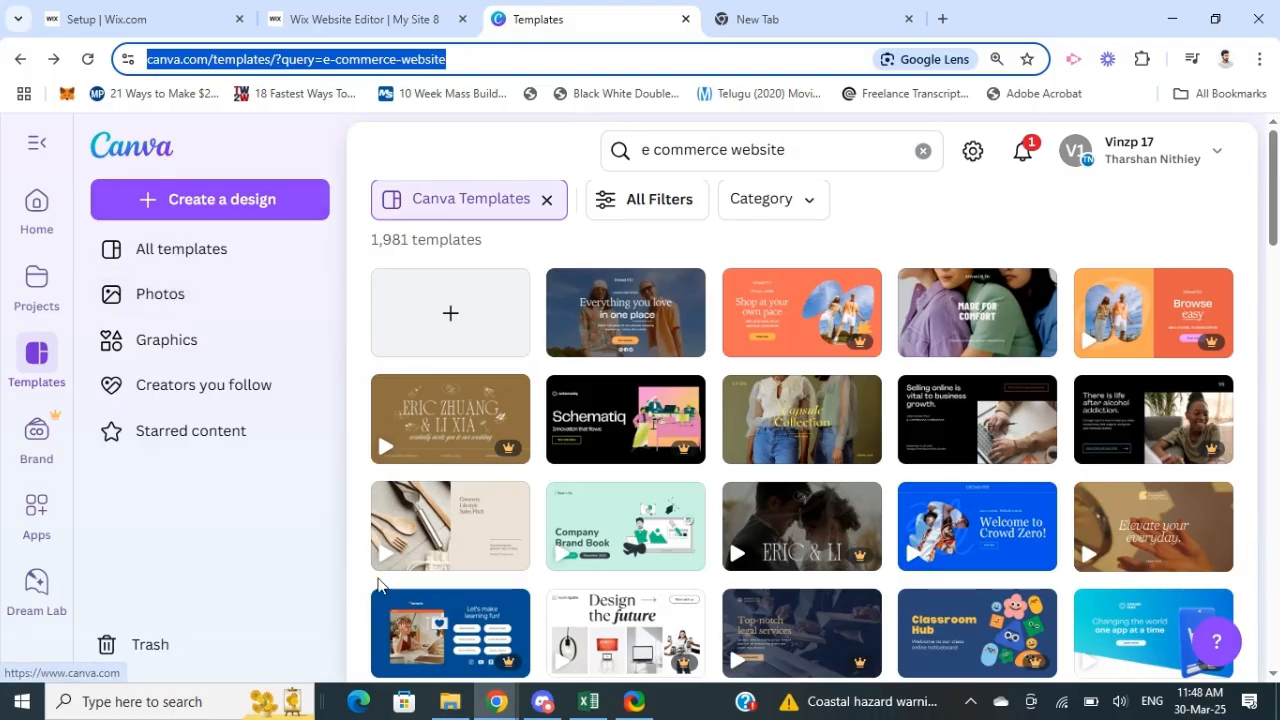
click(264, 513)
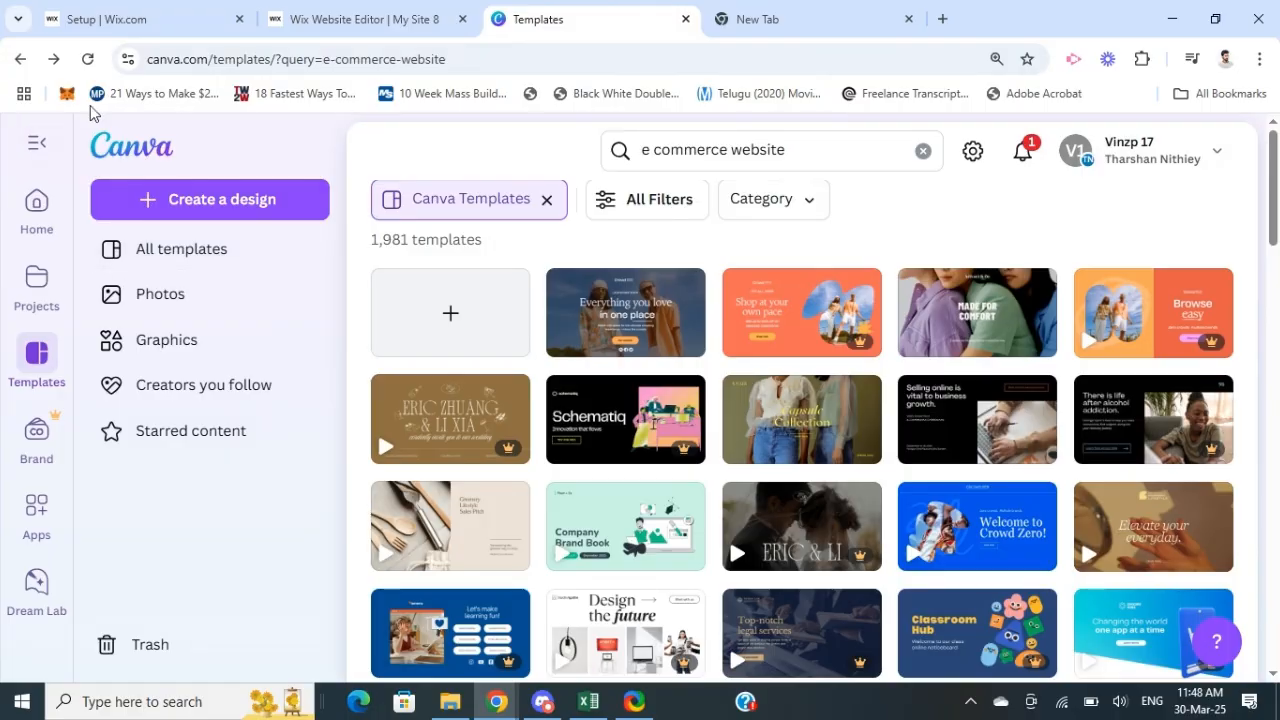
click(152, 201)
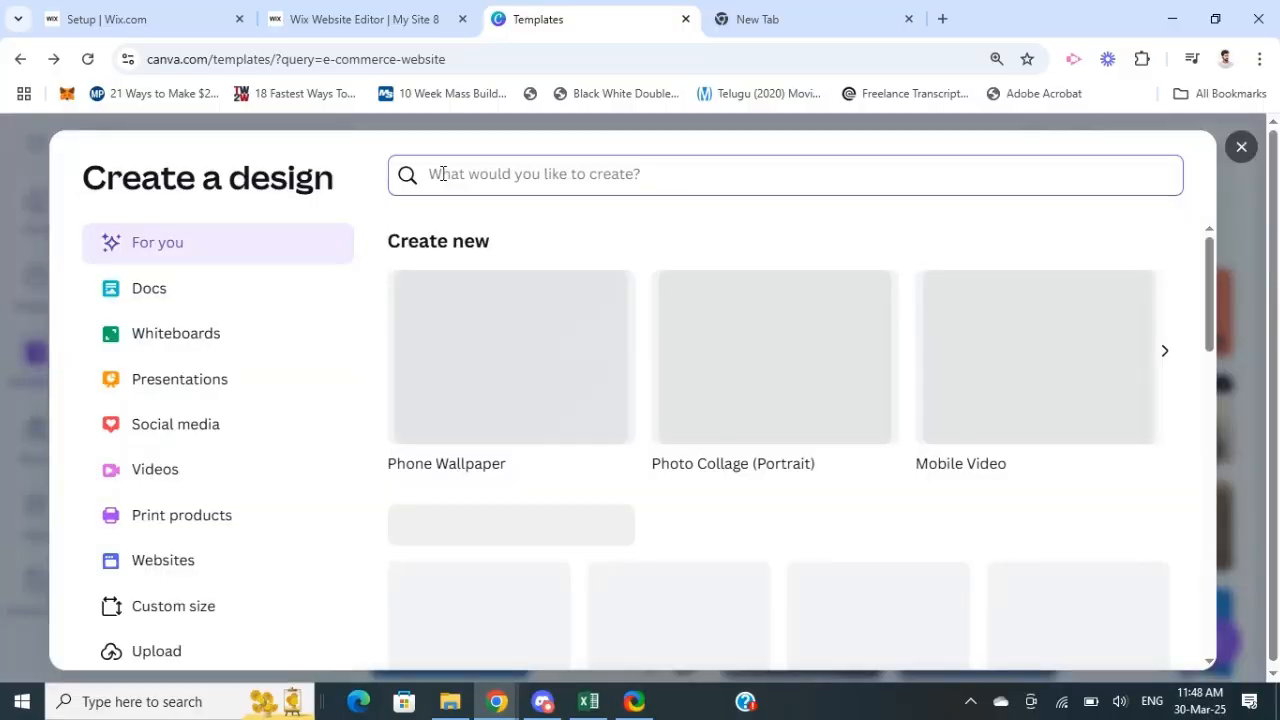
text(ban)
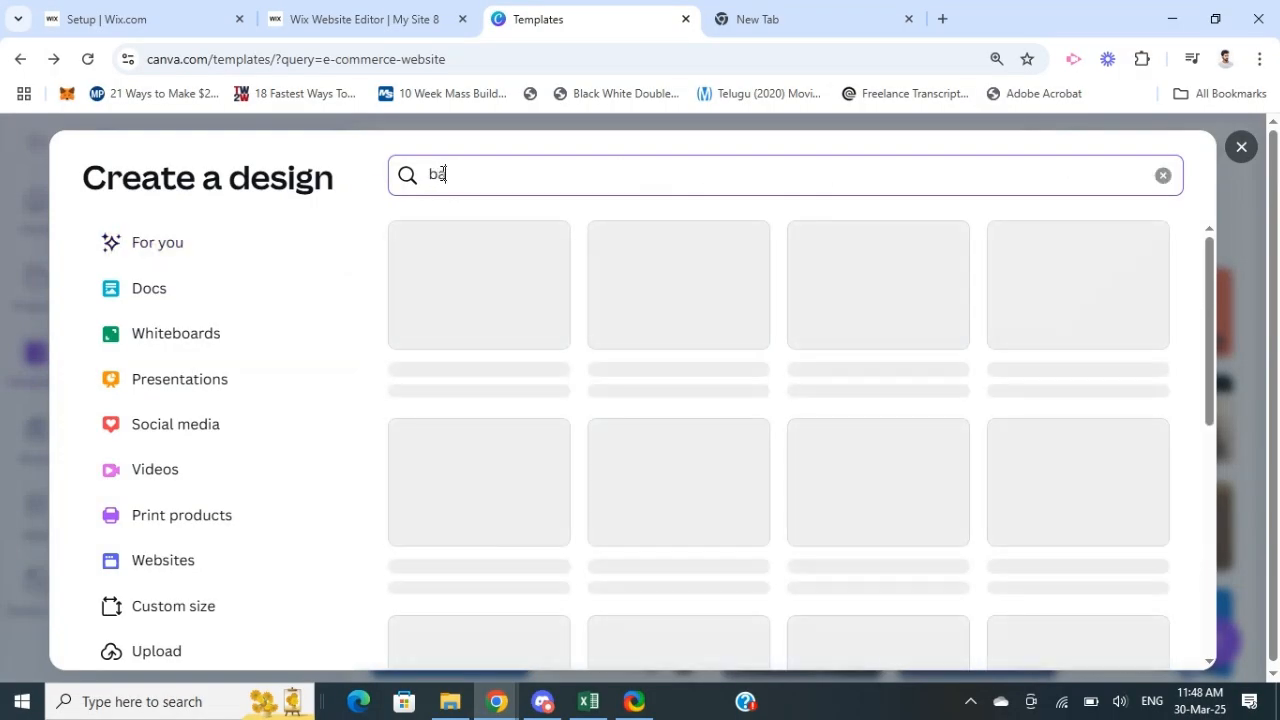
text(ner)
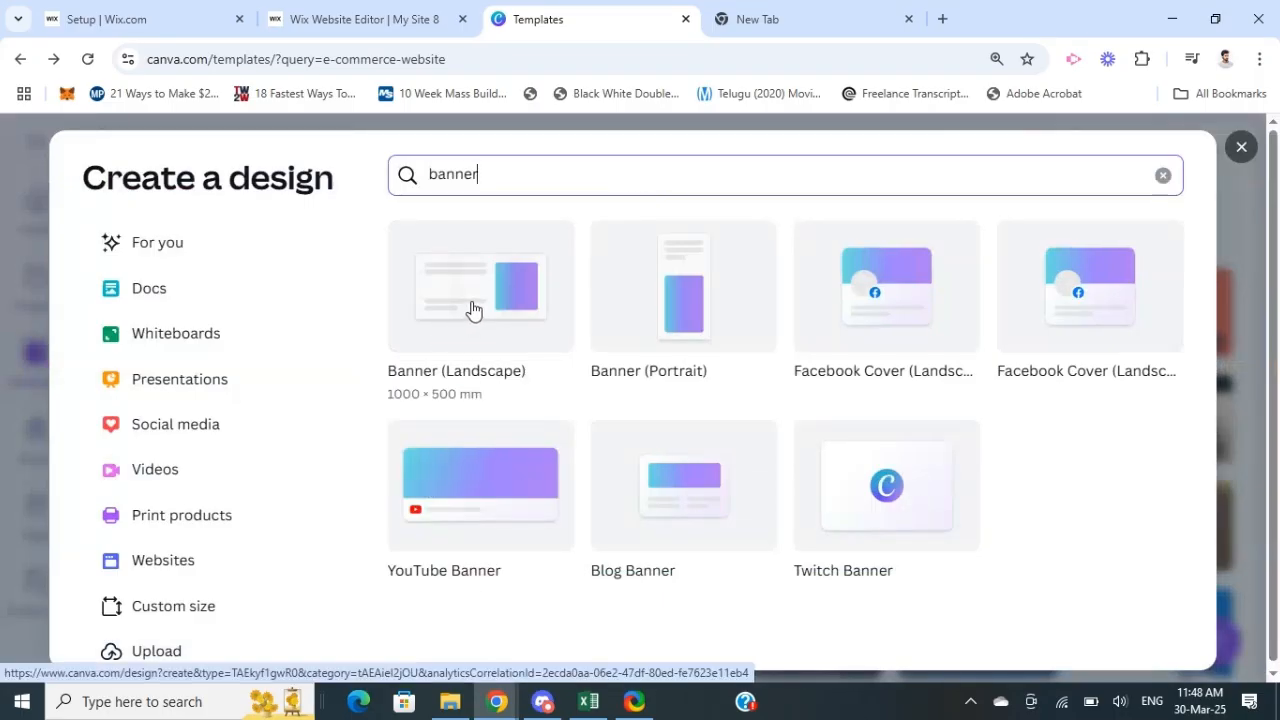
click(474, 309)
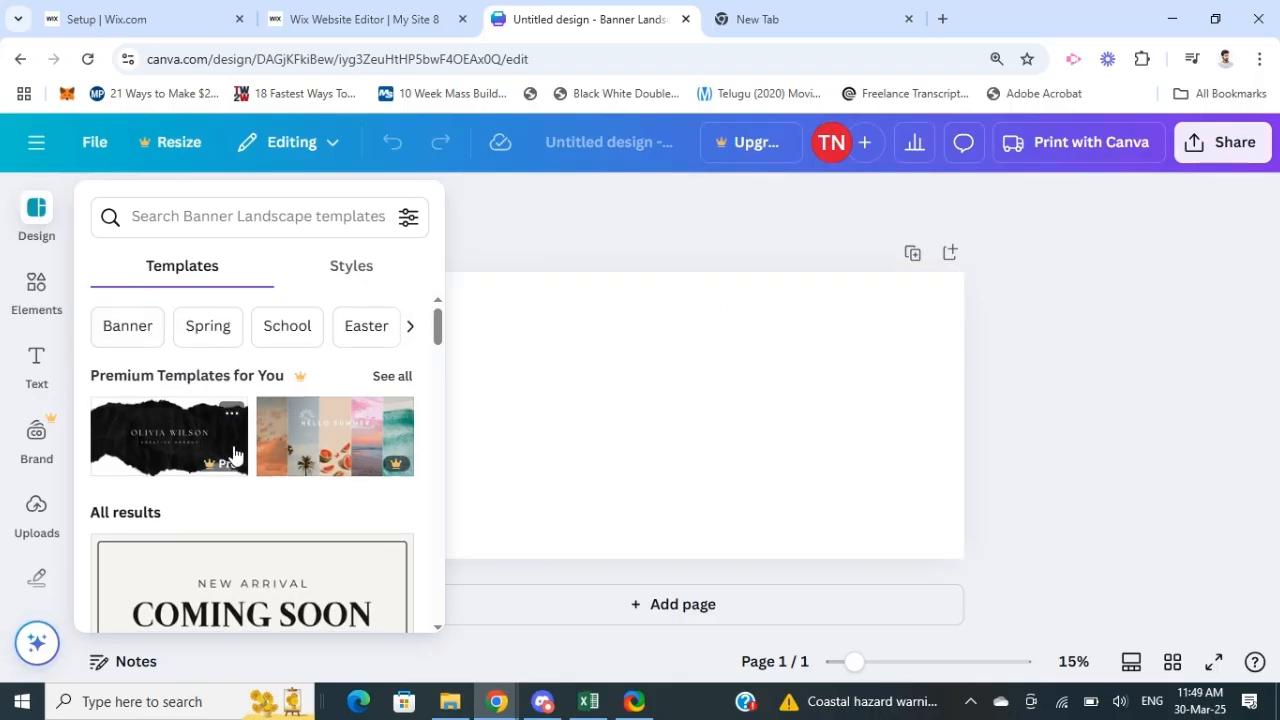
scroll(234, 453, down, 10)
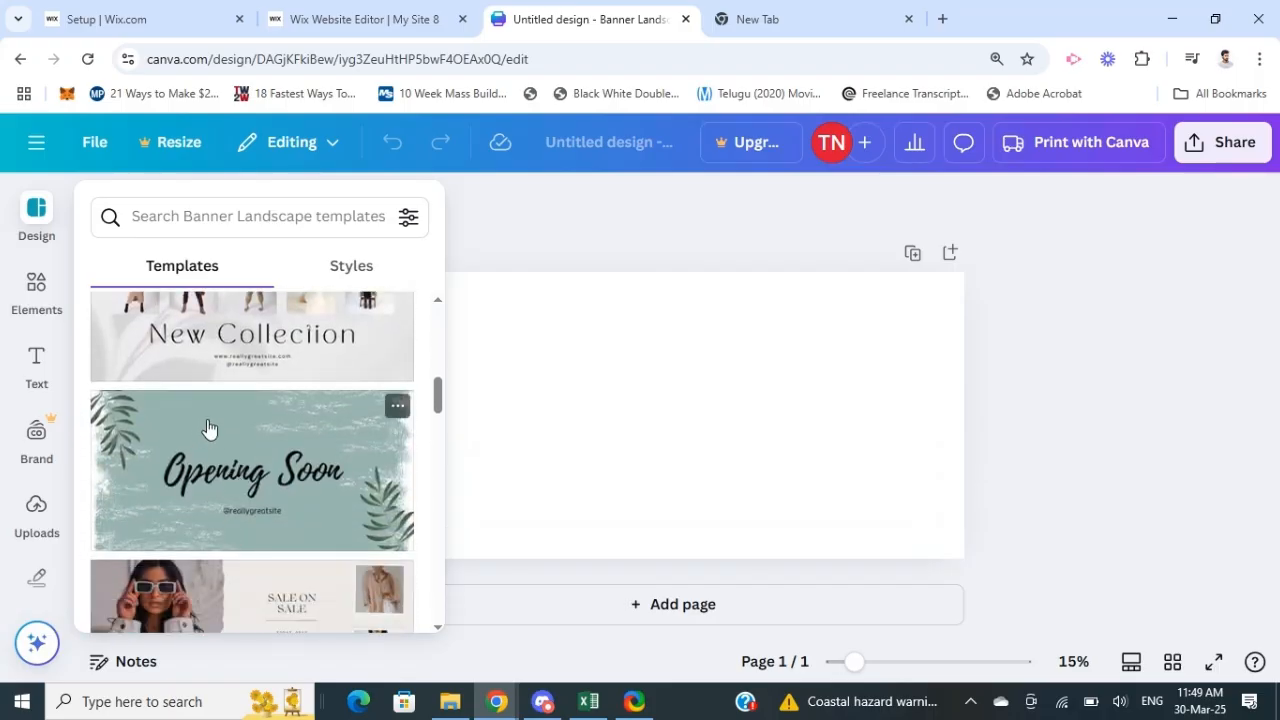
scroll(209, 428, down, 10)
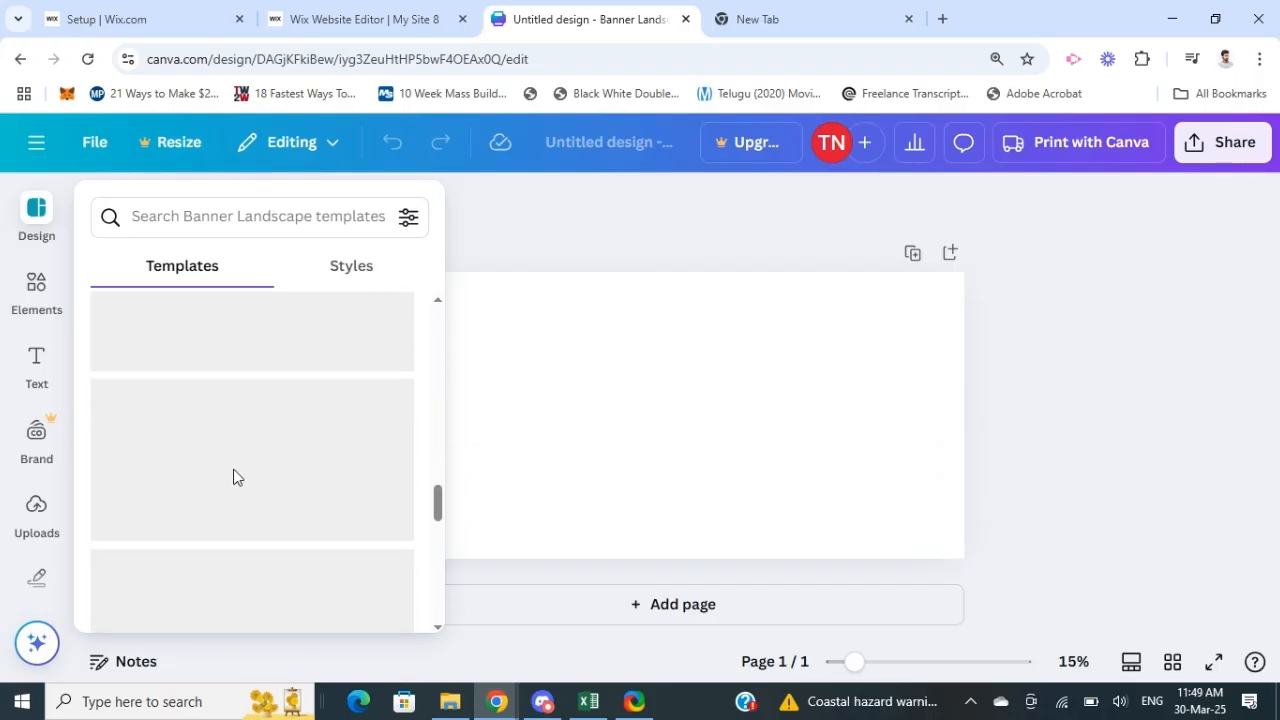
scroll(233, 477, up, 3)
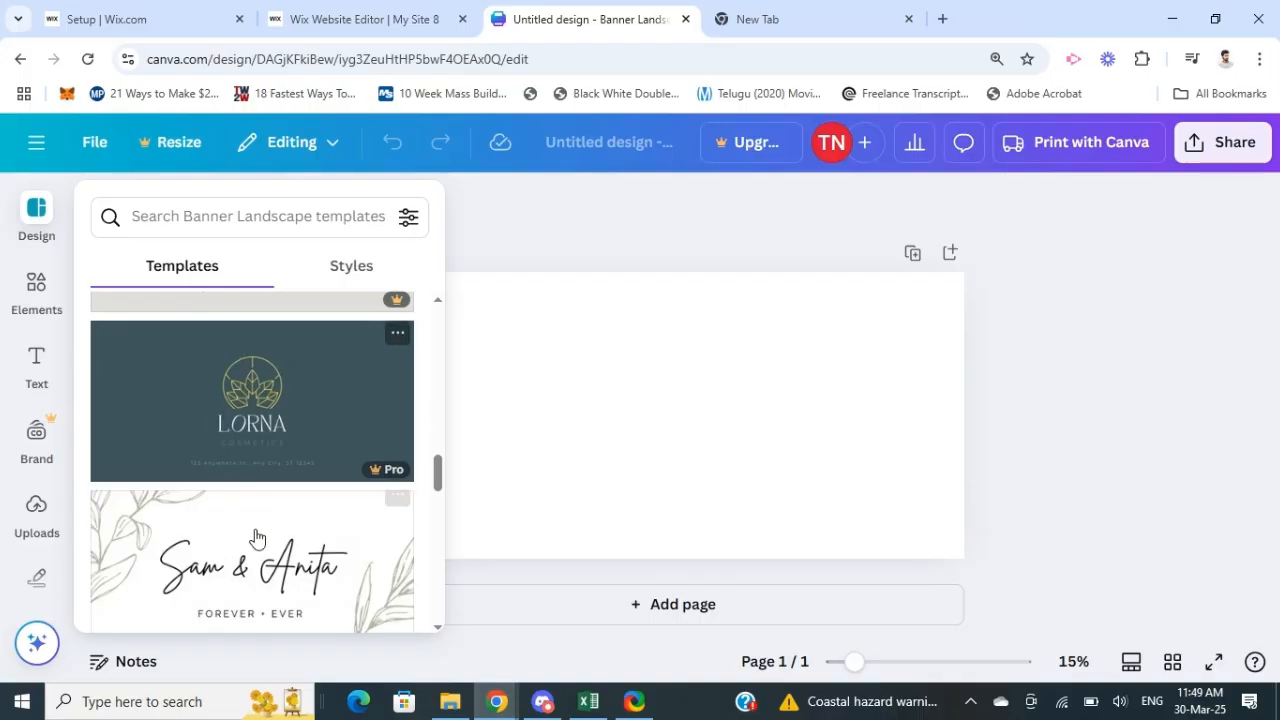
scroll(256, 538, down, 4)
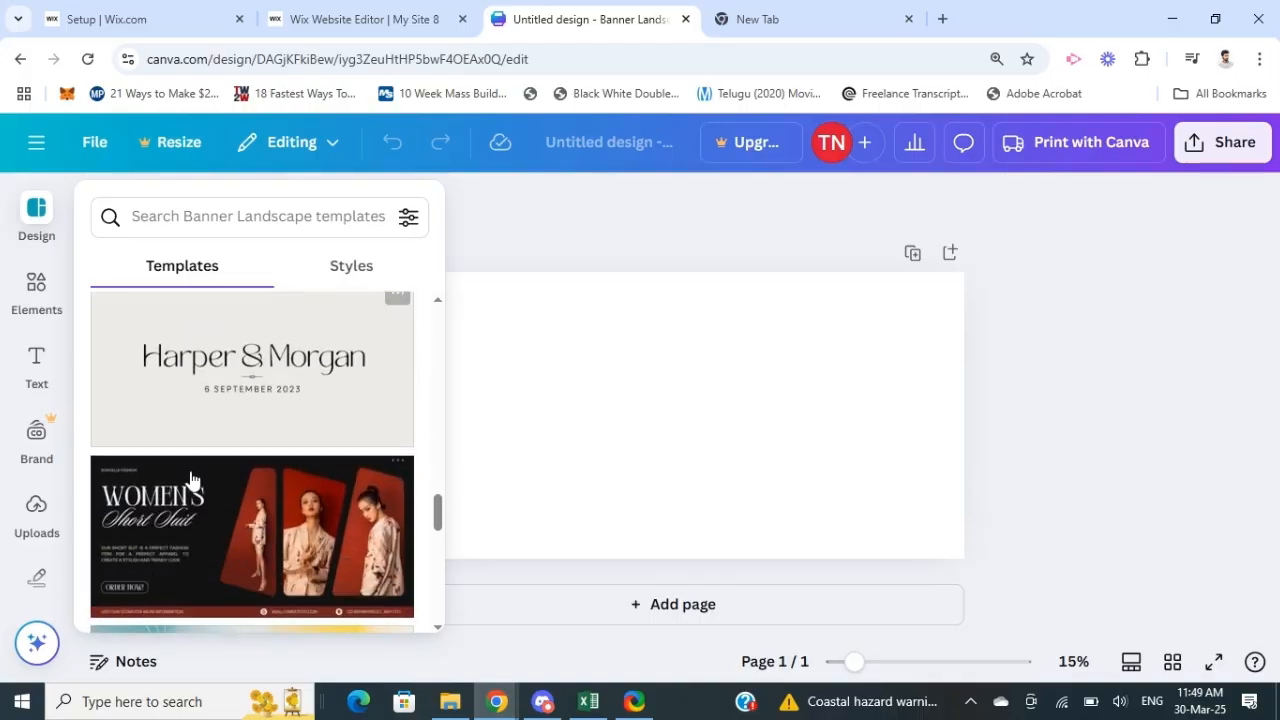
scroll(212, 452, up, 5)
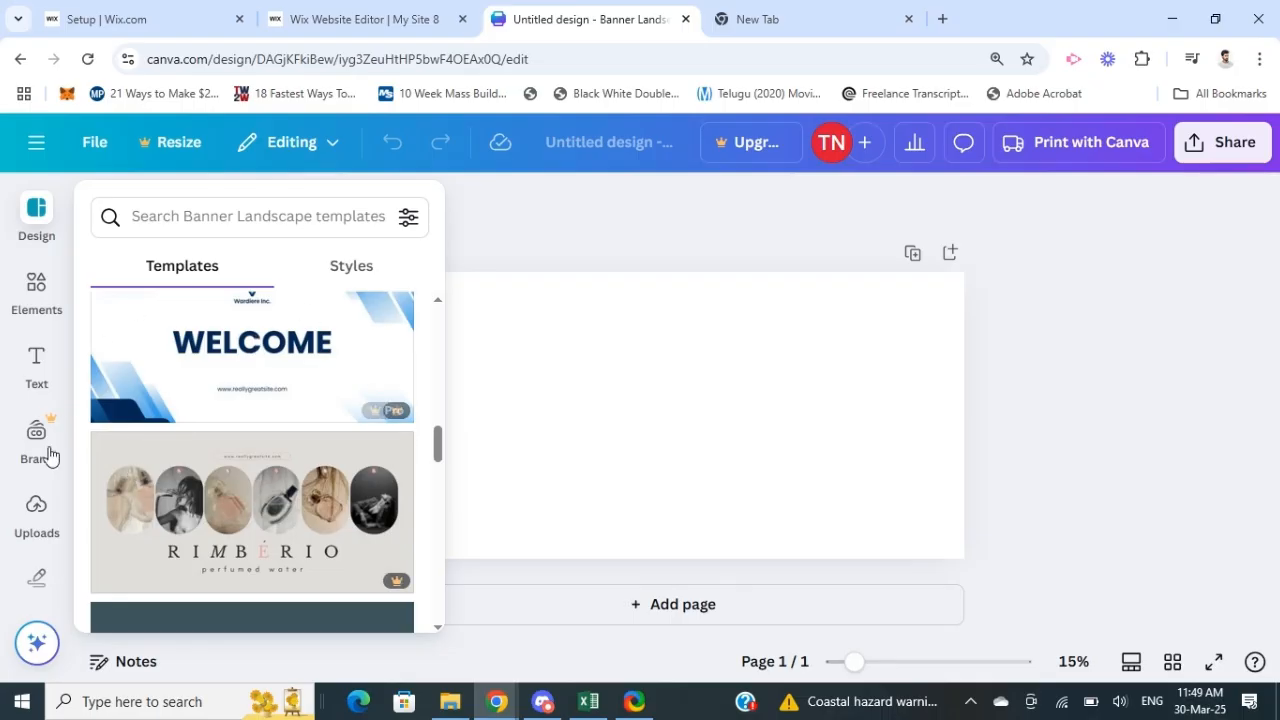
Step: Upload the Unsplash photo of a white desk with coffee and keyboard from the Downloads folder
click(31, 508)
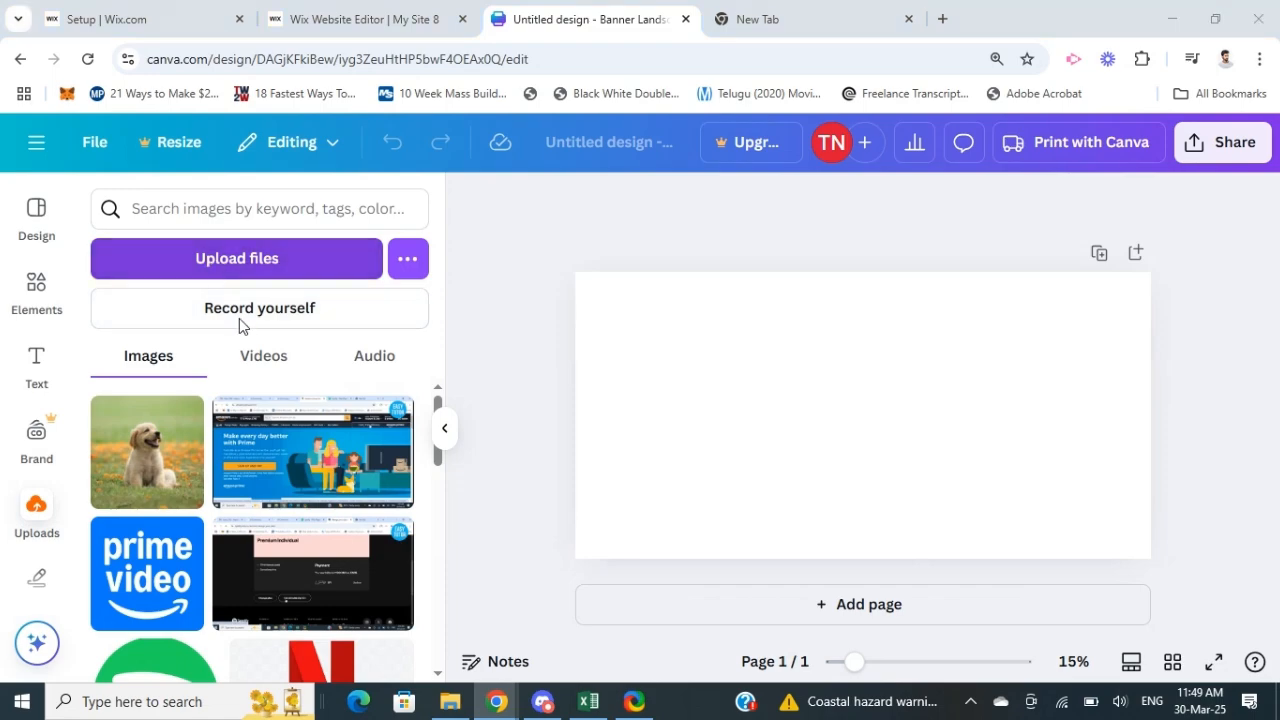
click(220, 258)
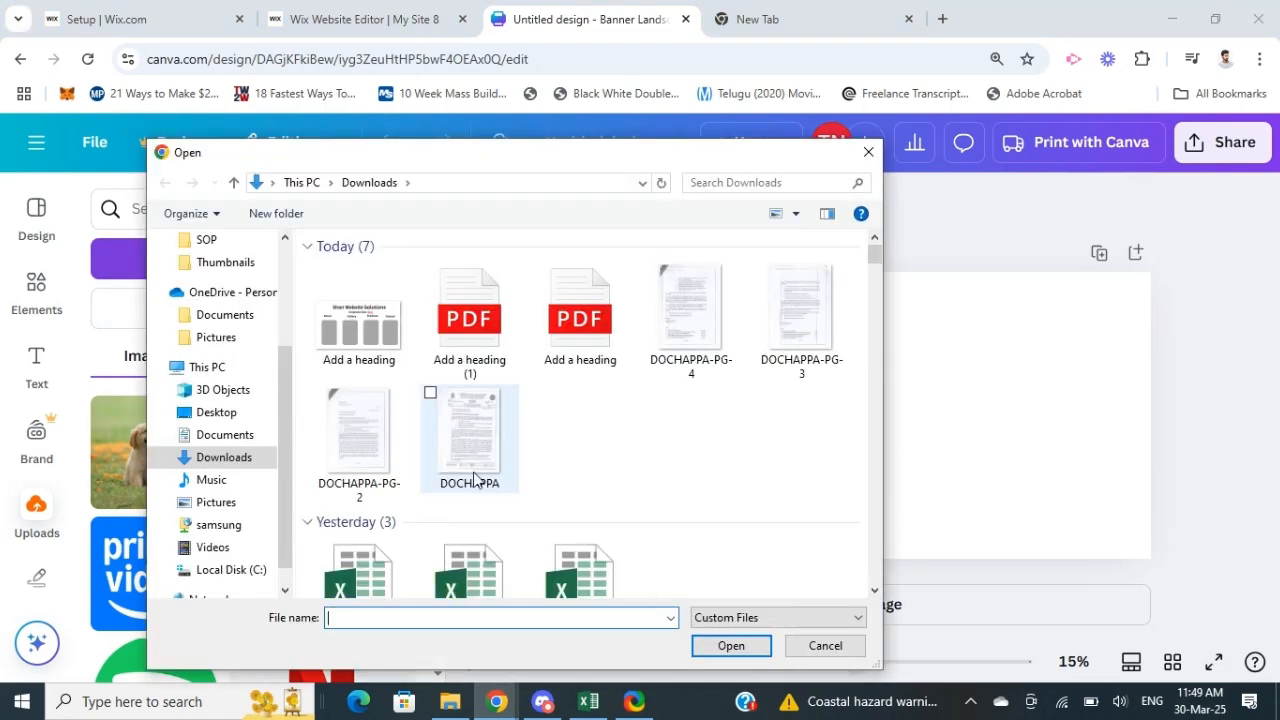
scroll(508, 425, down, 10)
scroll(515, 431, down, 3)
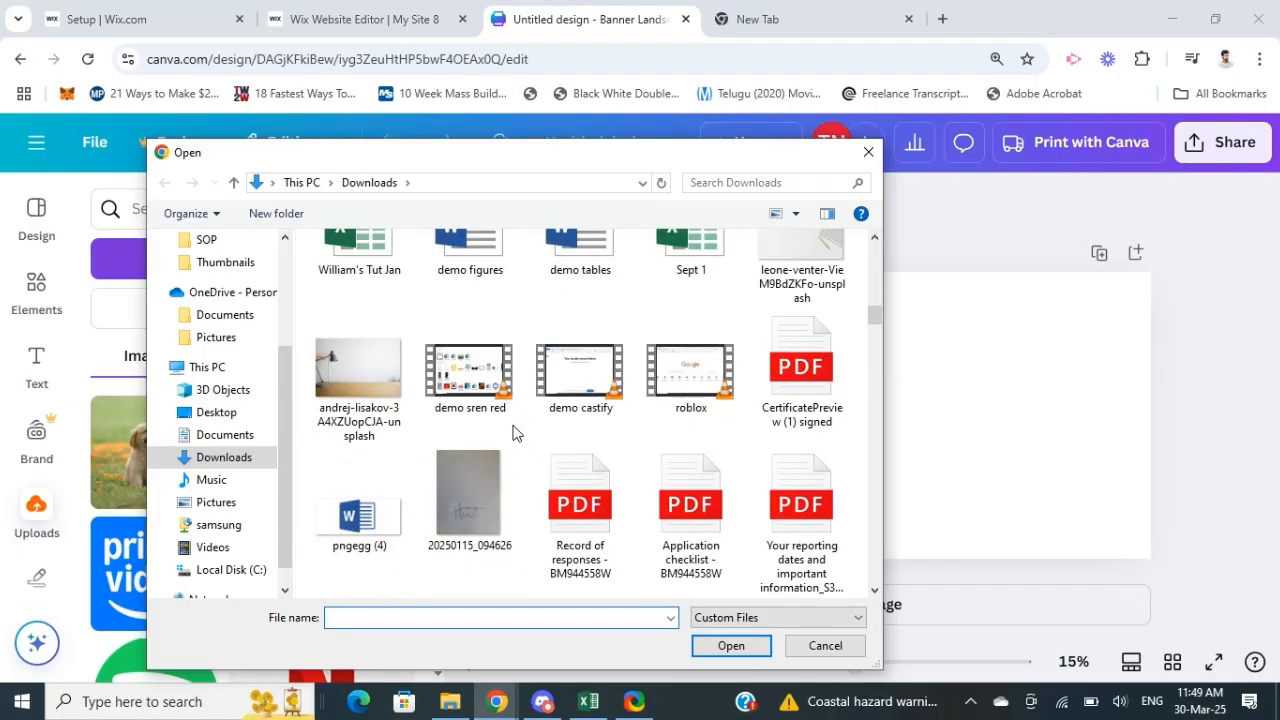
scroll(513, 436, up, 2)
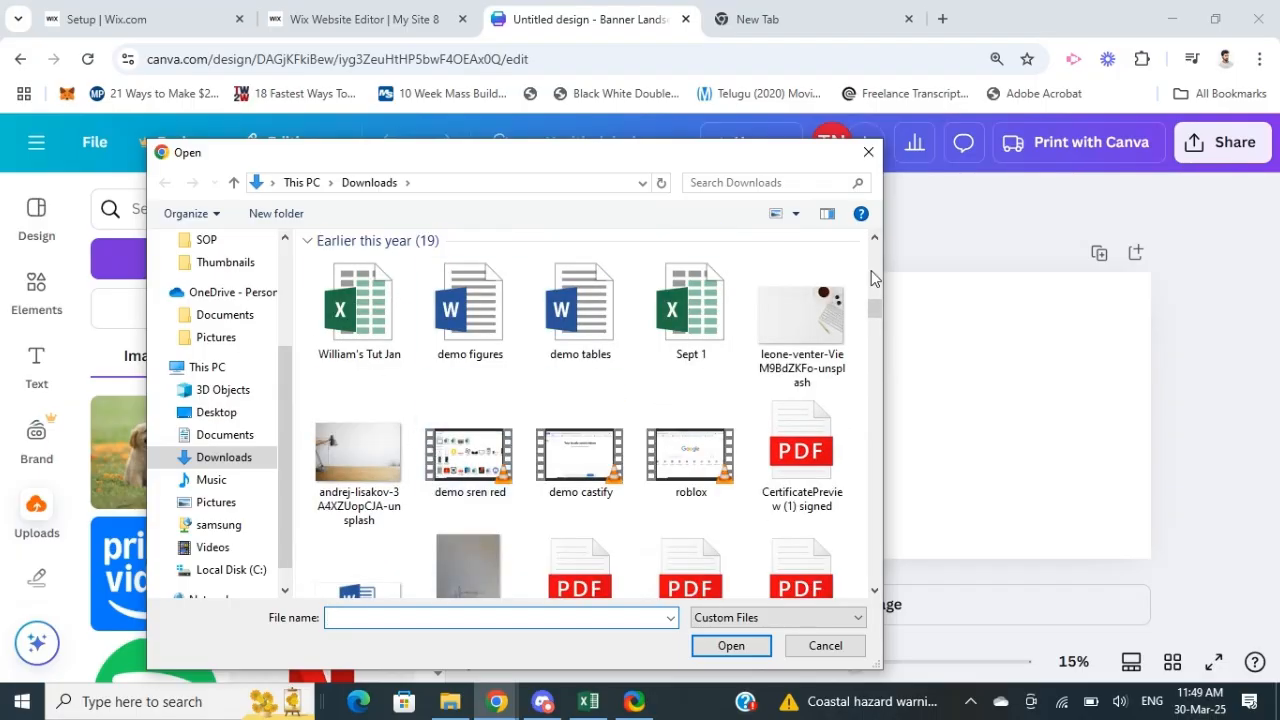
click(812, 311)
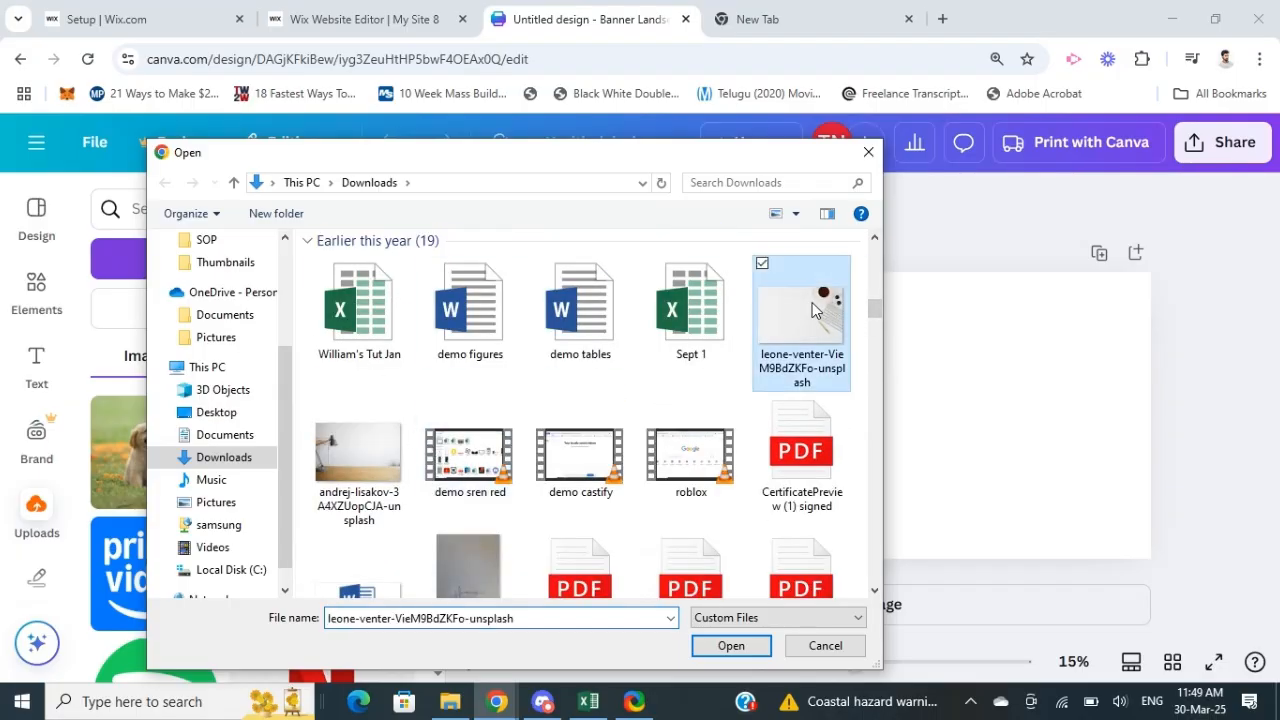
click(728, 647)
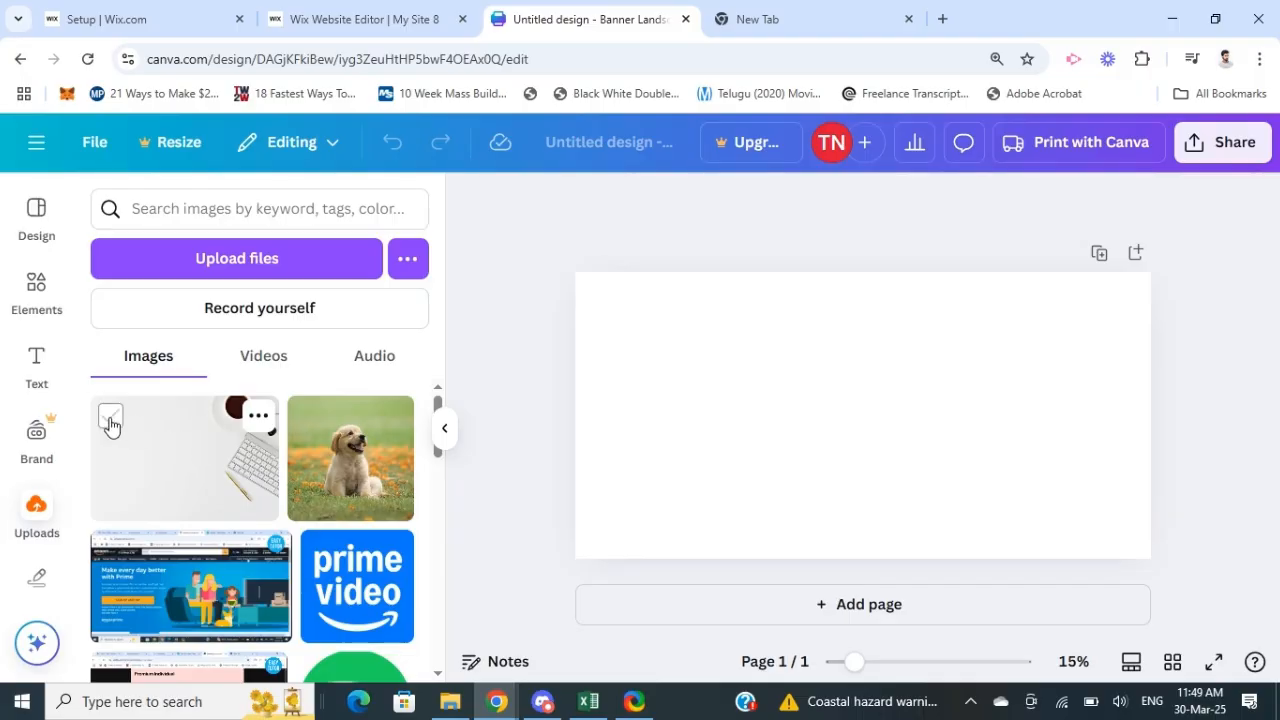
Step: Place the uploaded desk photo on the blank banner and enlarge it to cover nearly the whole page
click(148, 453)
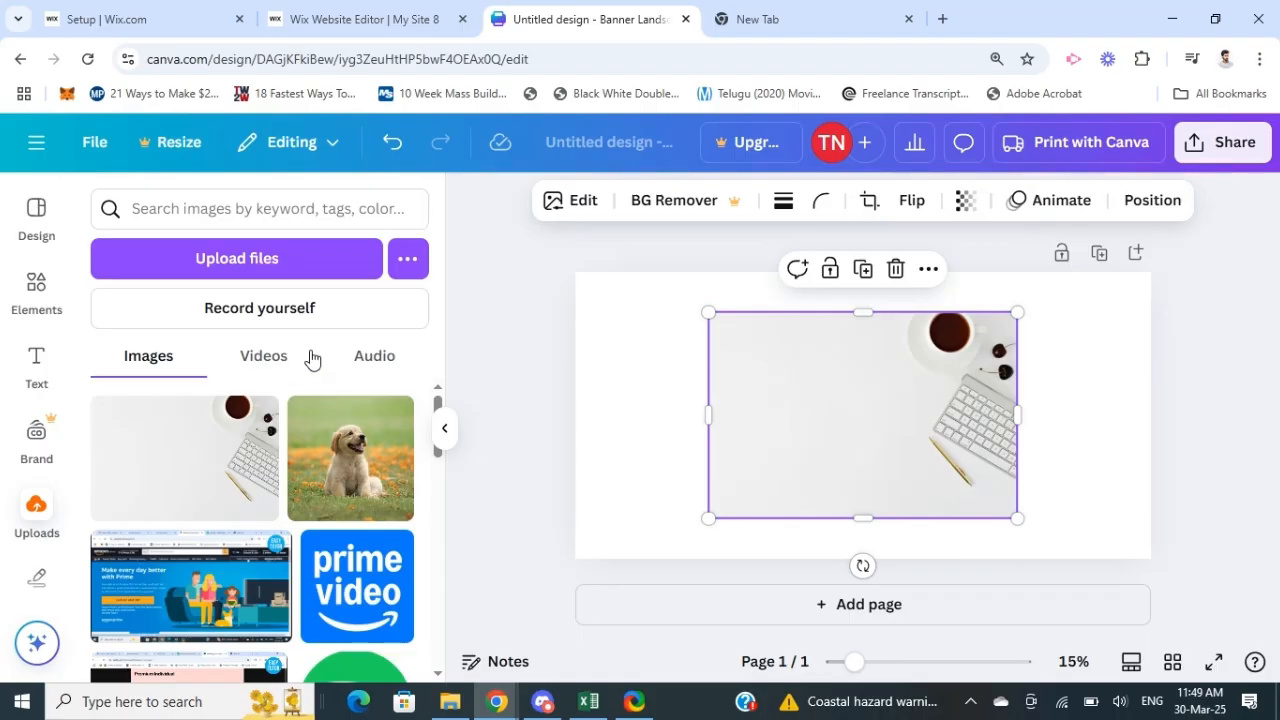
drag(709, 520, 575, 494)
drag(607, 466, 606, 483)
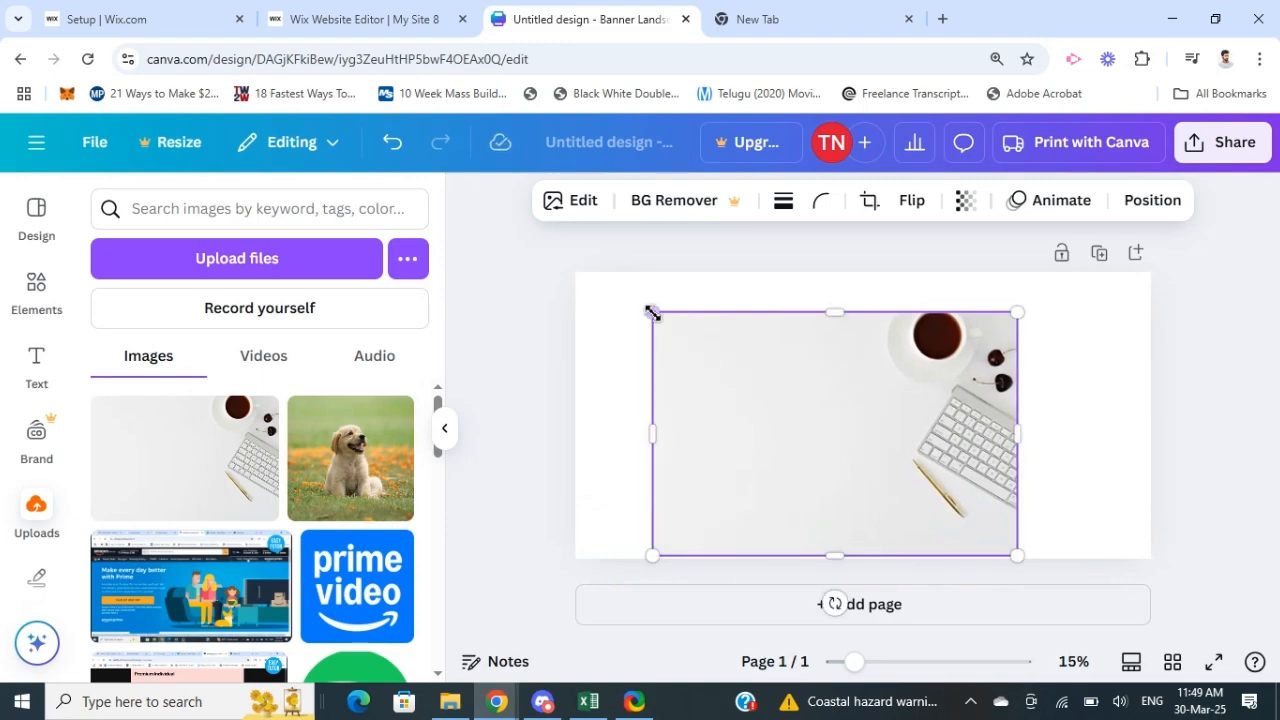
drag(651, 313, 576, 274)
drag(1043, 413, 1134, 446)
mouse_move(1050, 415)
mouse_down()
mouse_move(1060, 434)
mouse_move(1030, 417)
mouse_up()
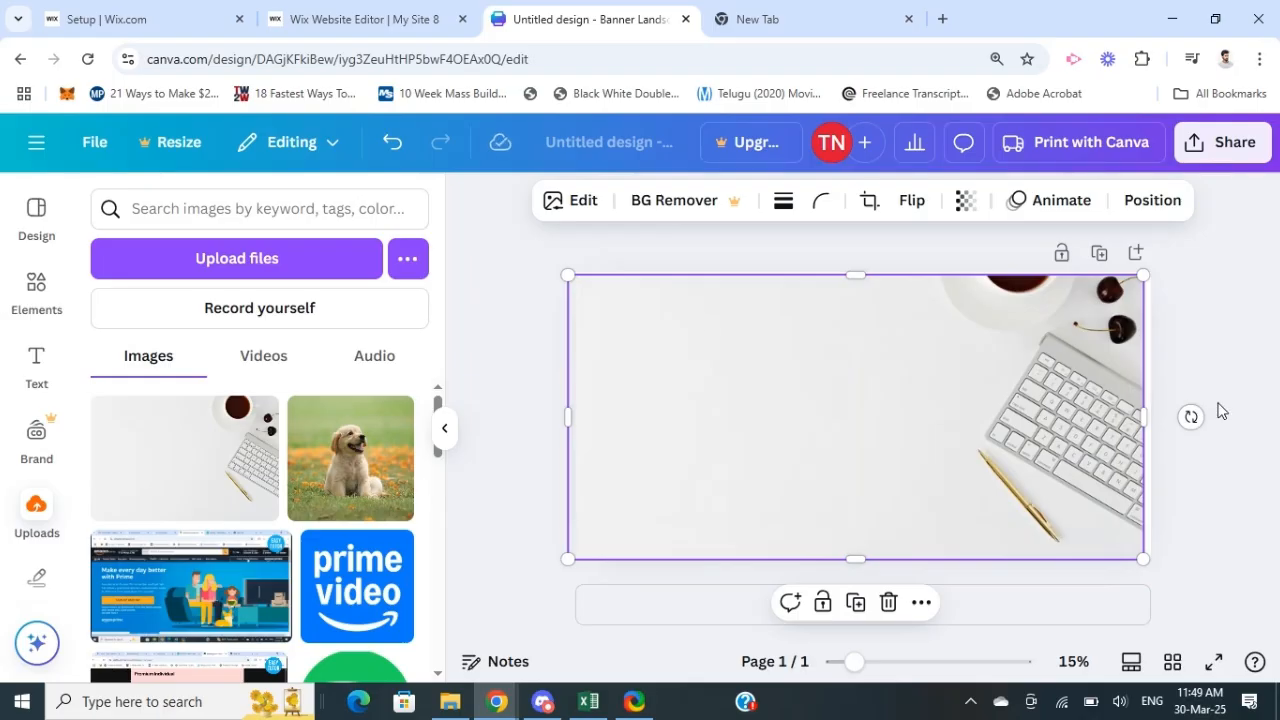
drag(1147, 417, 1151, 417)
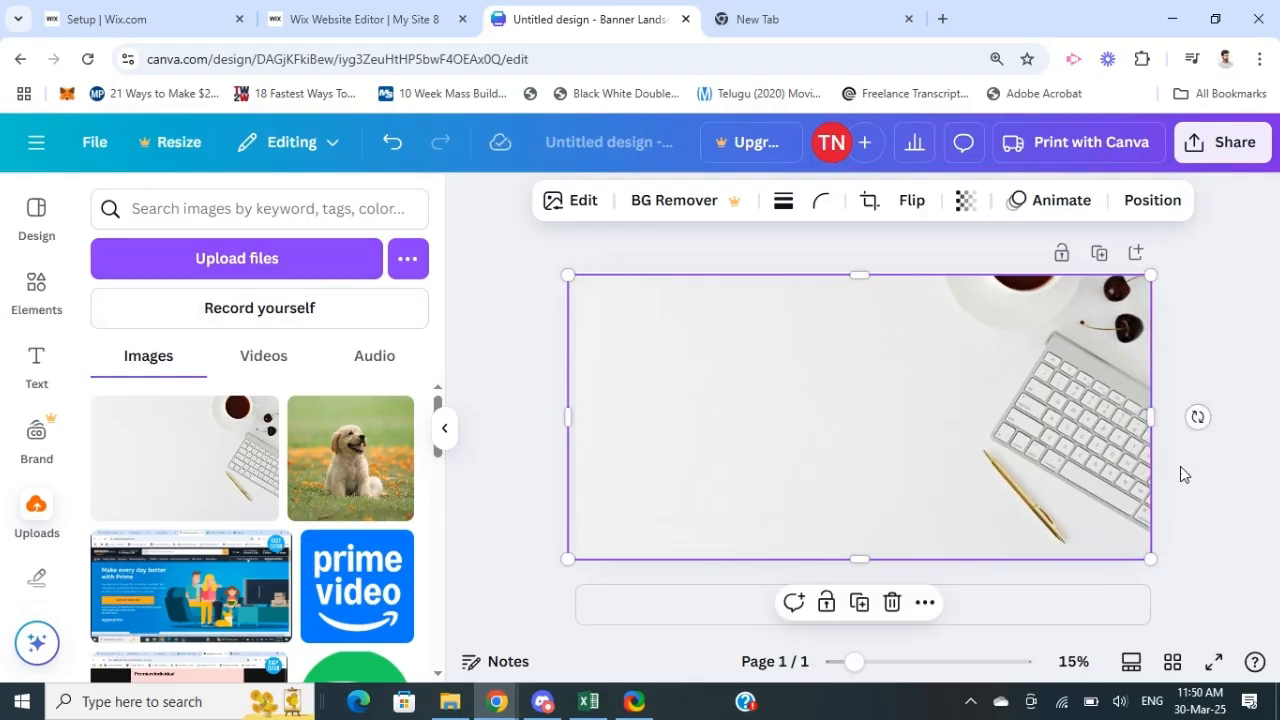
click(493, 340)
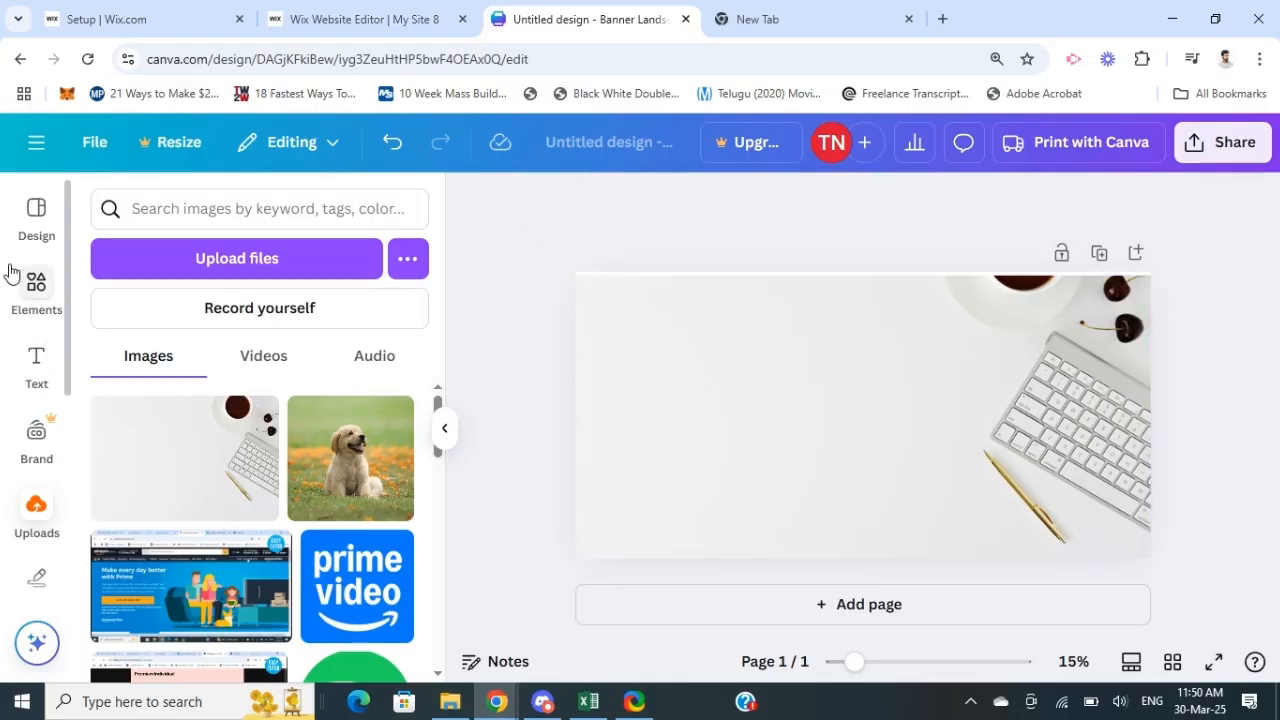
Step: Add a heading in the middle of the banner reading "Shan Cine"
click(36, 362)
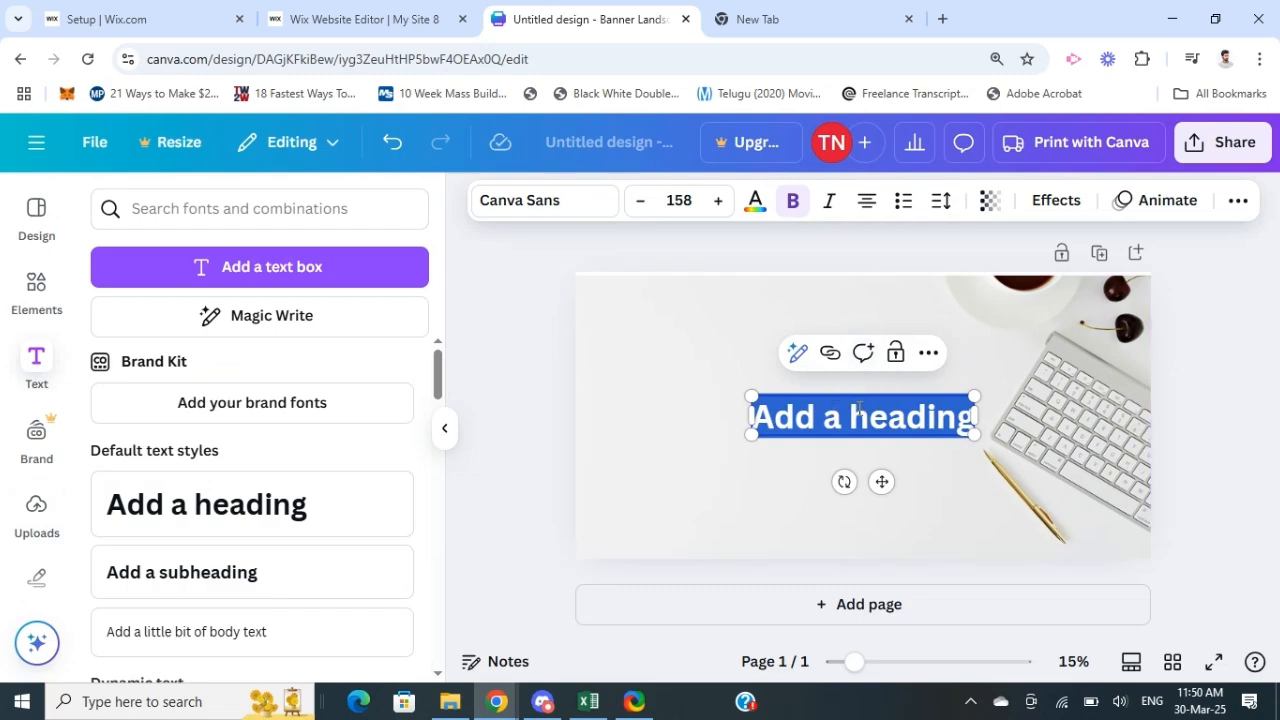
text(Shan)
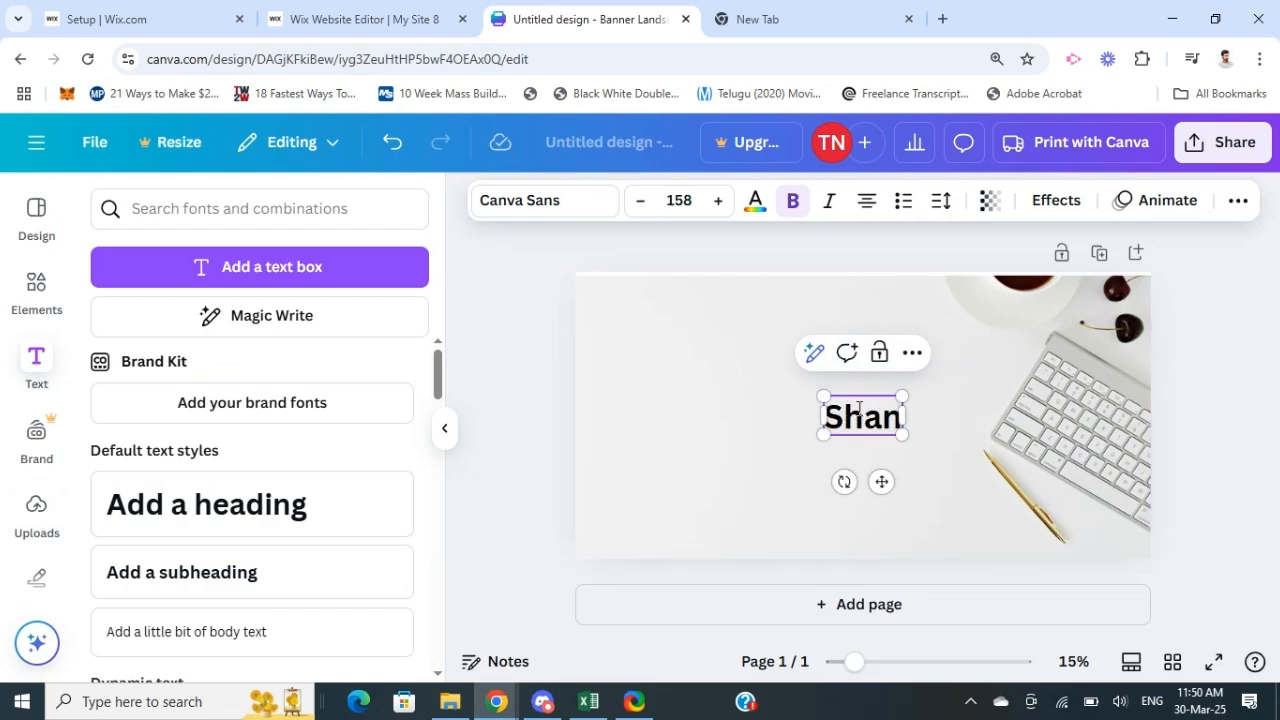
text( Cibne)
key(BackSpace)
key(BackSpace)
key(BackSpace)
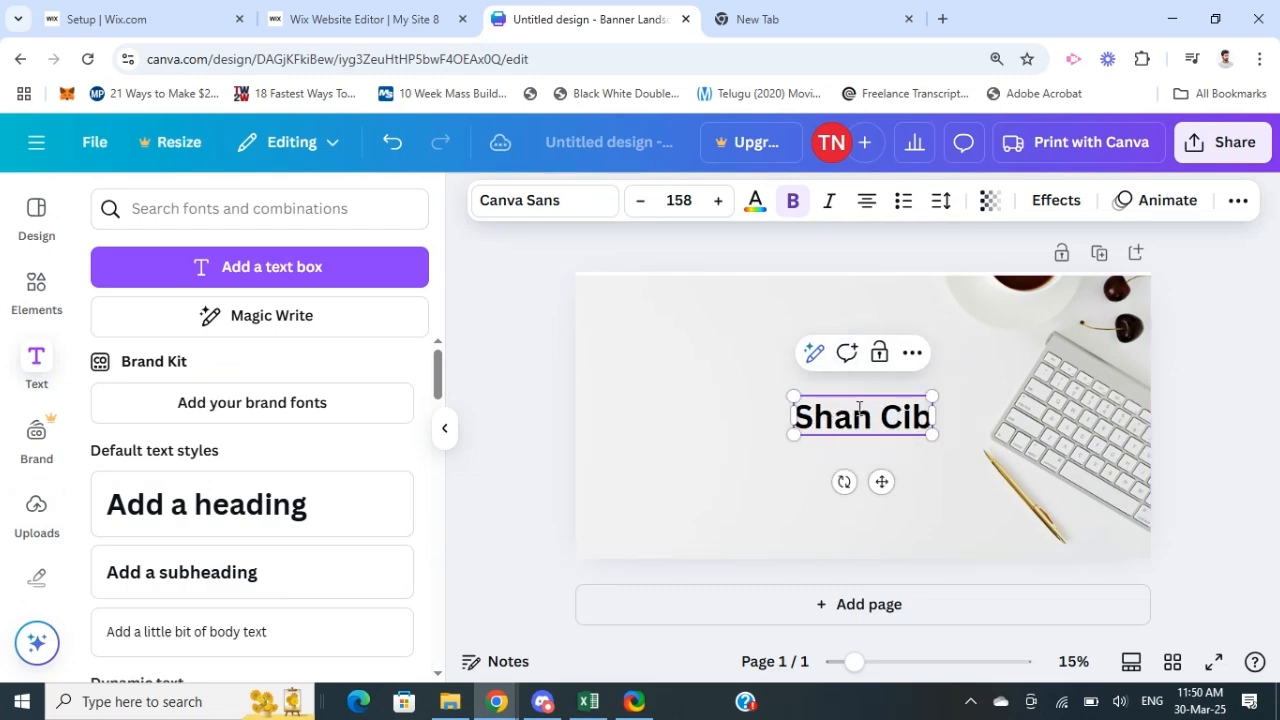
text(ne)
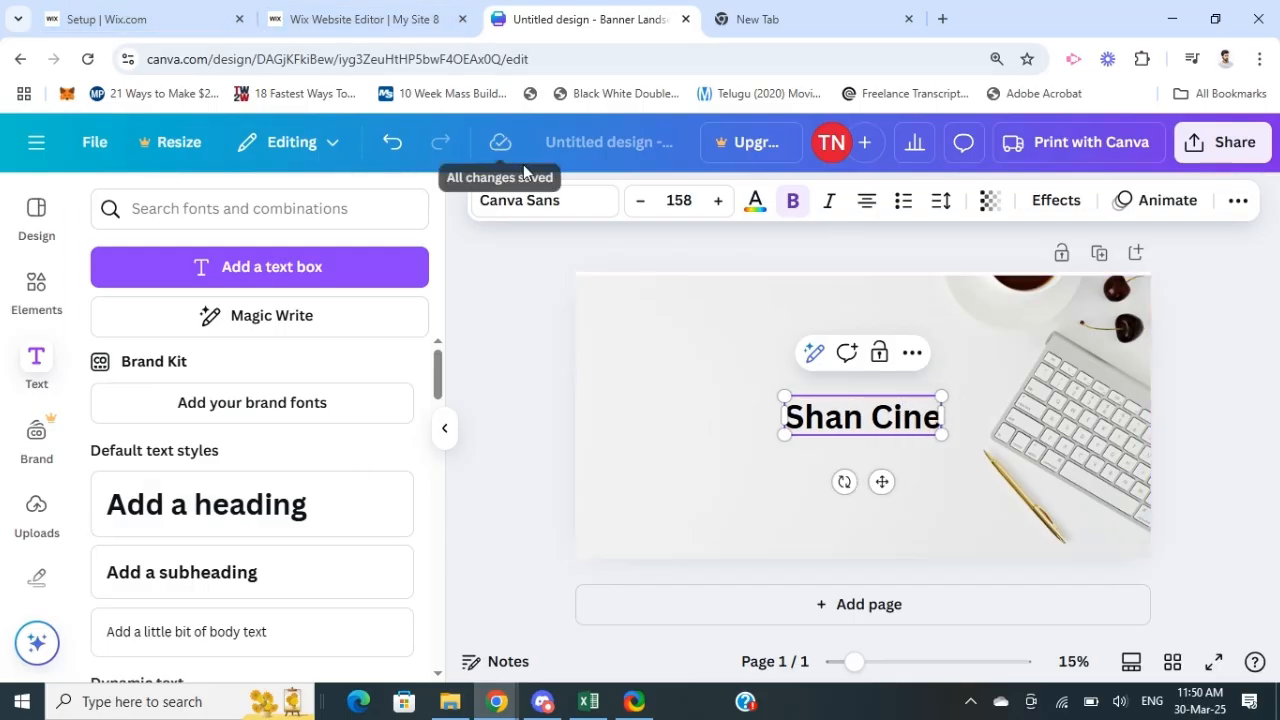
Step: Set the heading's font to Playwrite US Trad from the Handwriting fonts
click(565, 207)
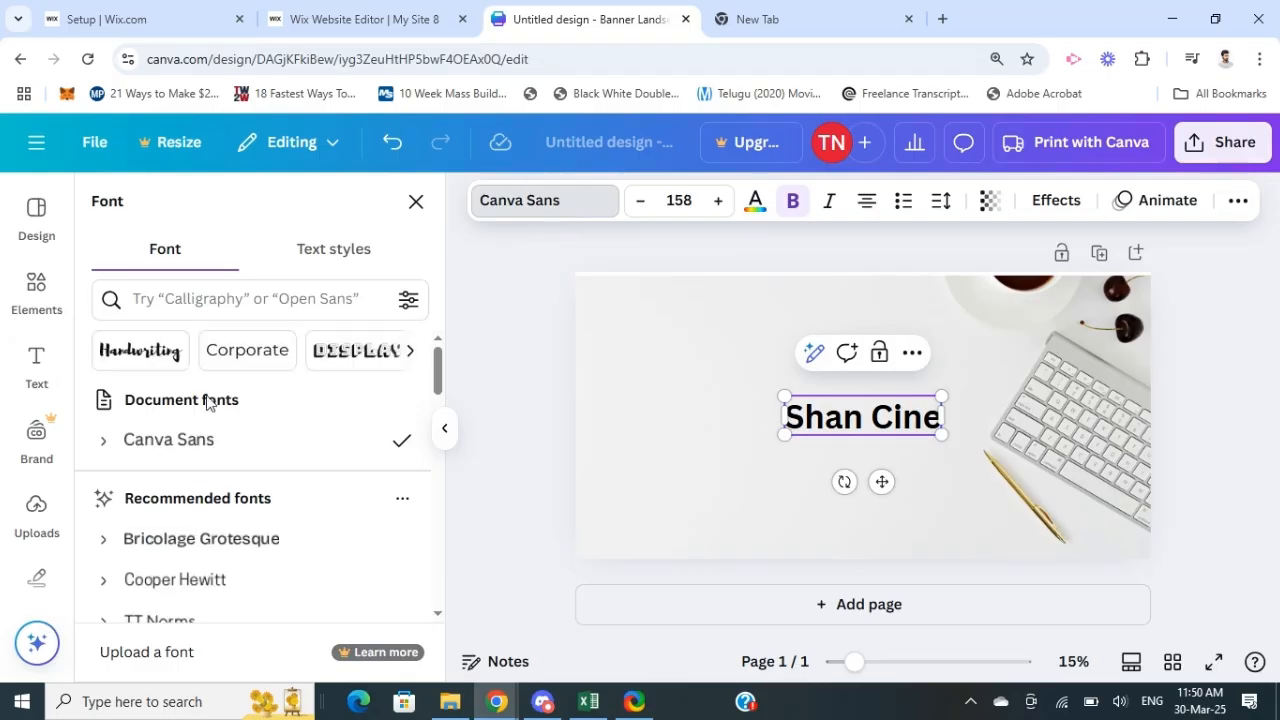
click(166, 356)
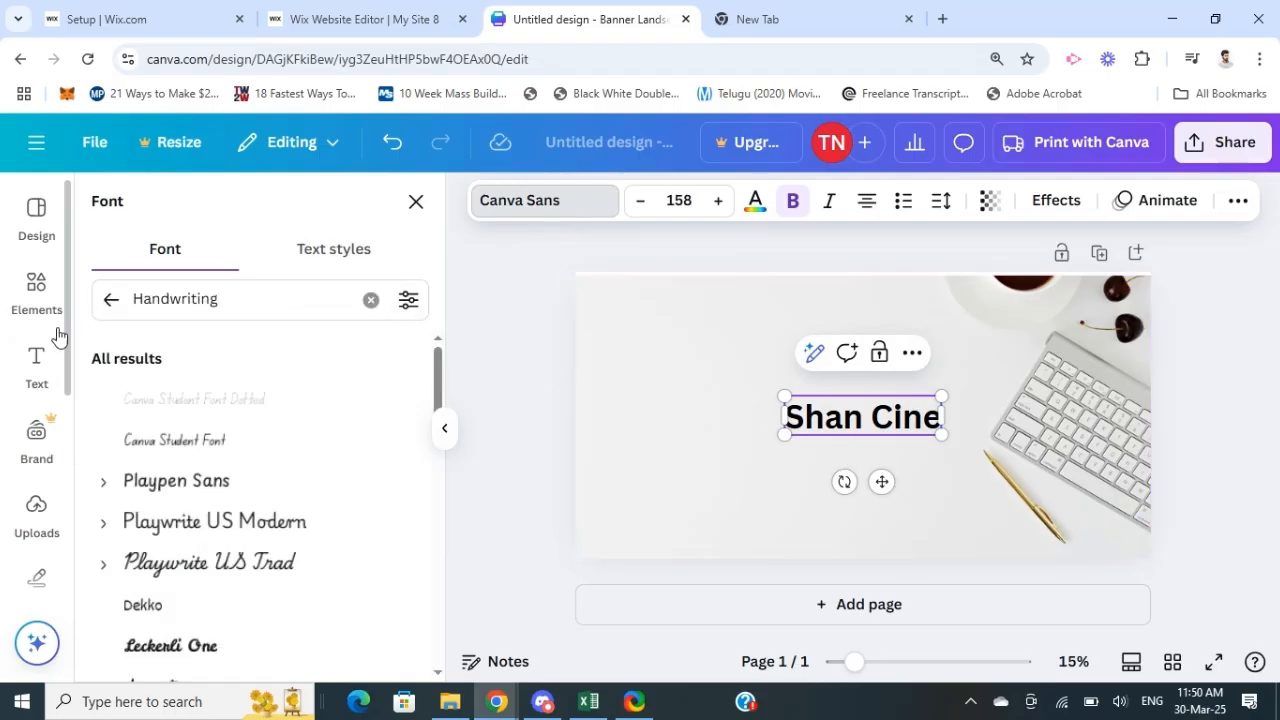
click(172, 567)
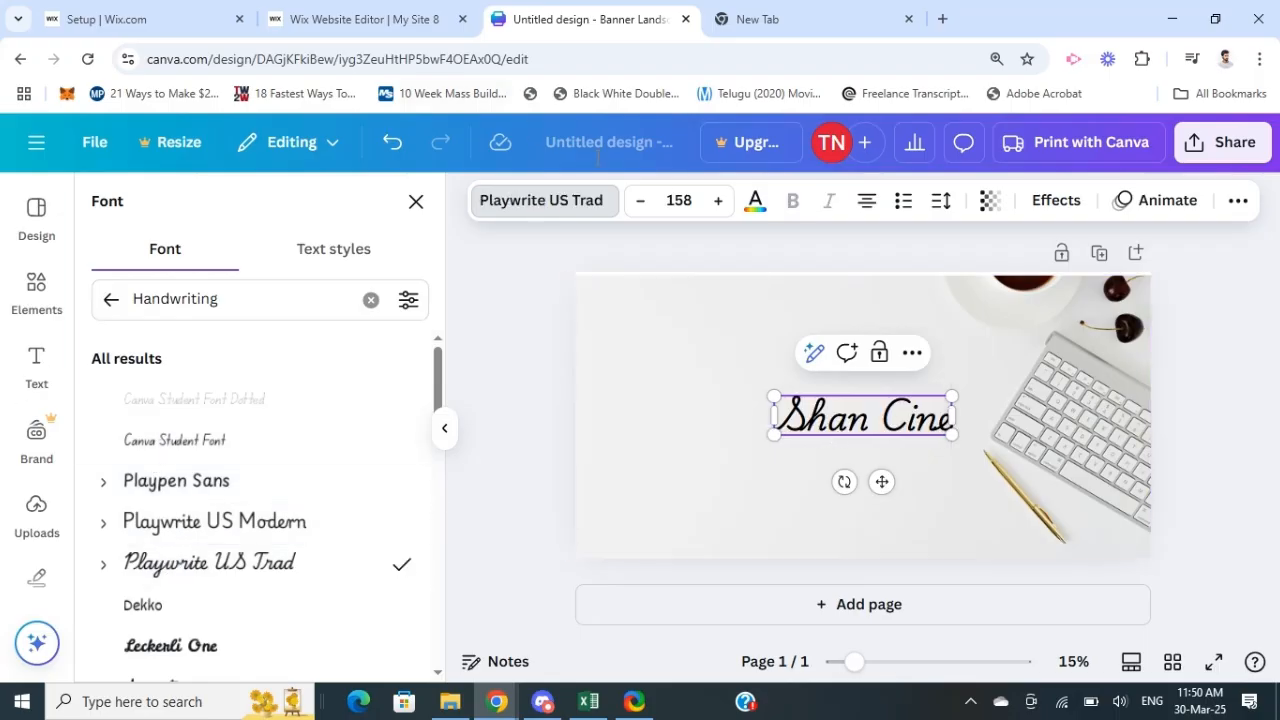
Step: Apply violet from the default solid colors to the heading text
click(756, 204)
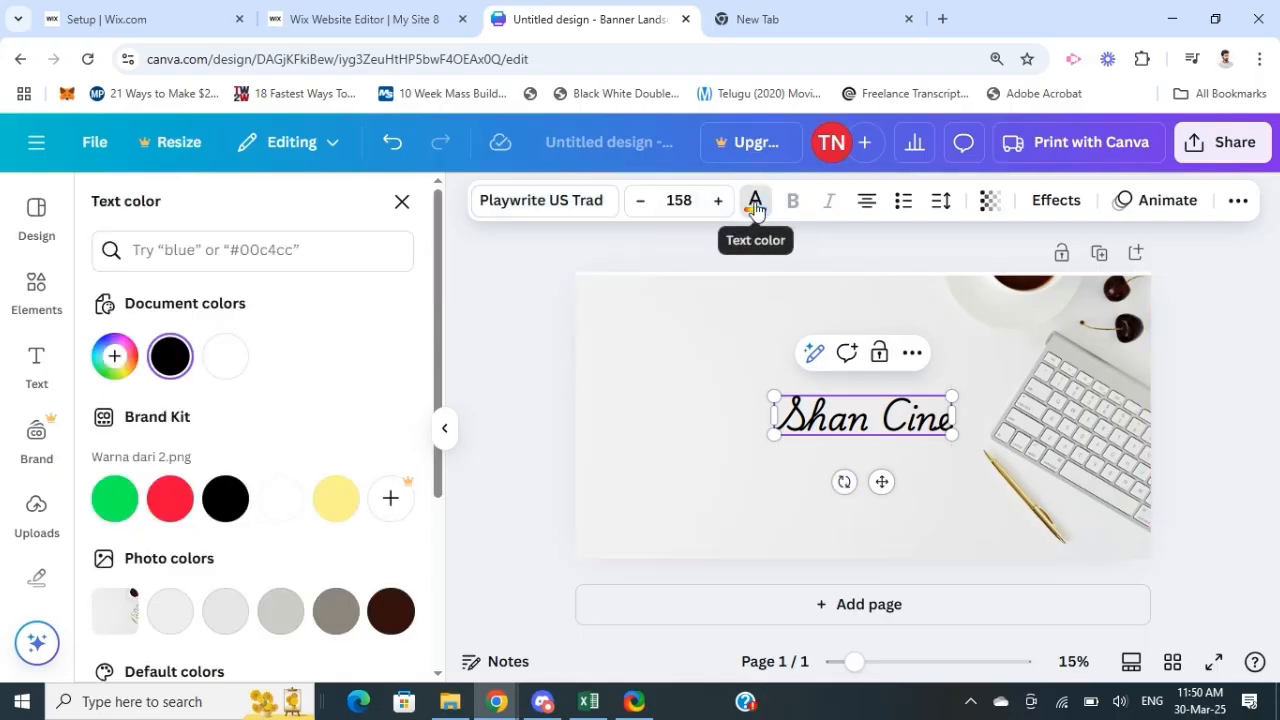
scroll(170, 497, down, 3)
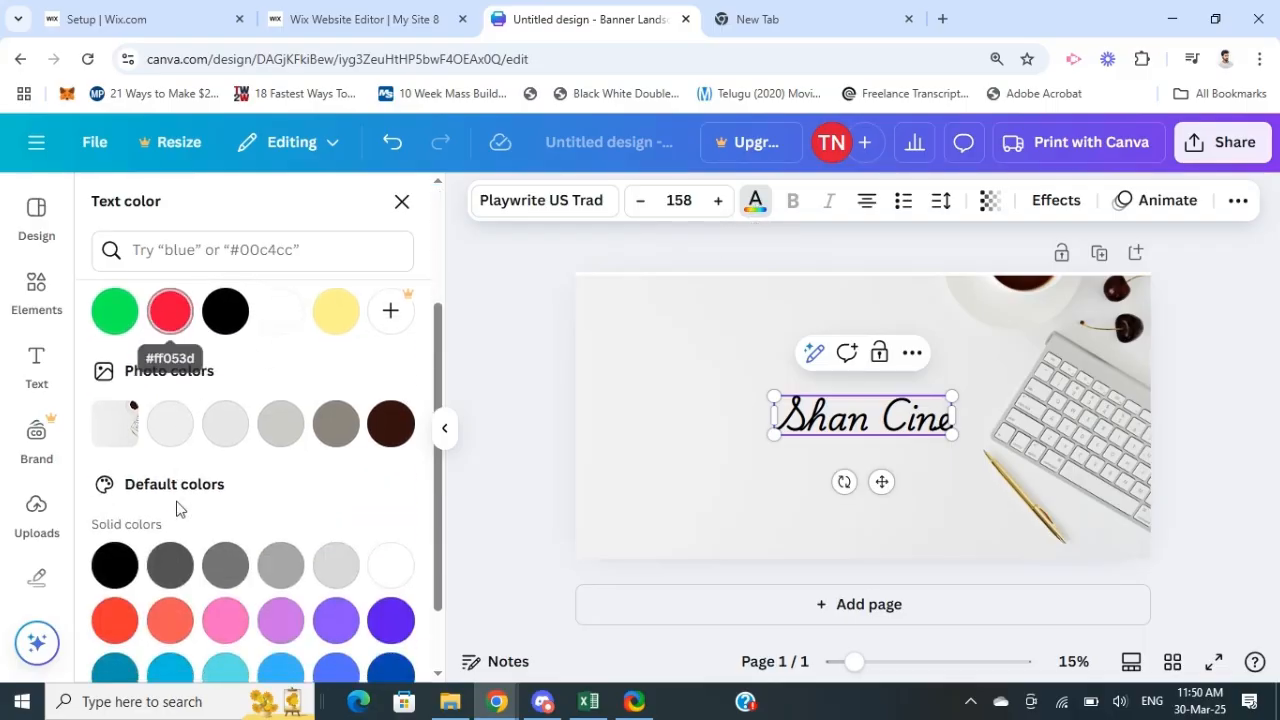
click(374, 535)
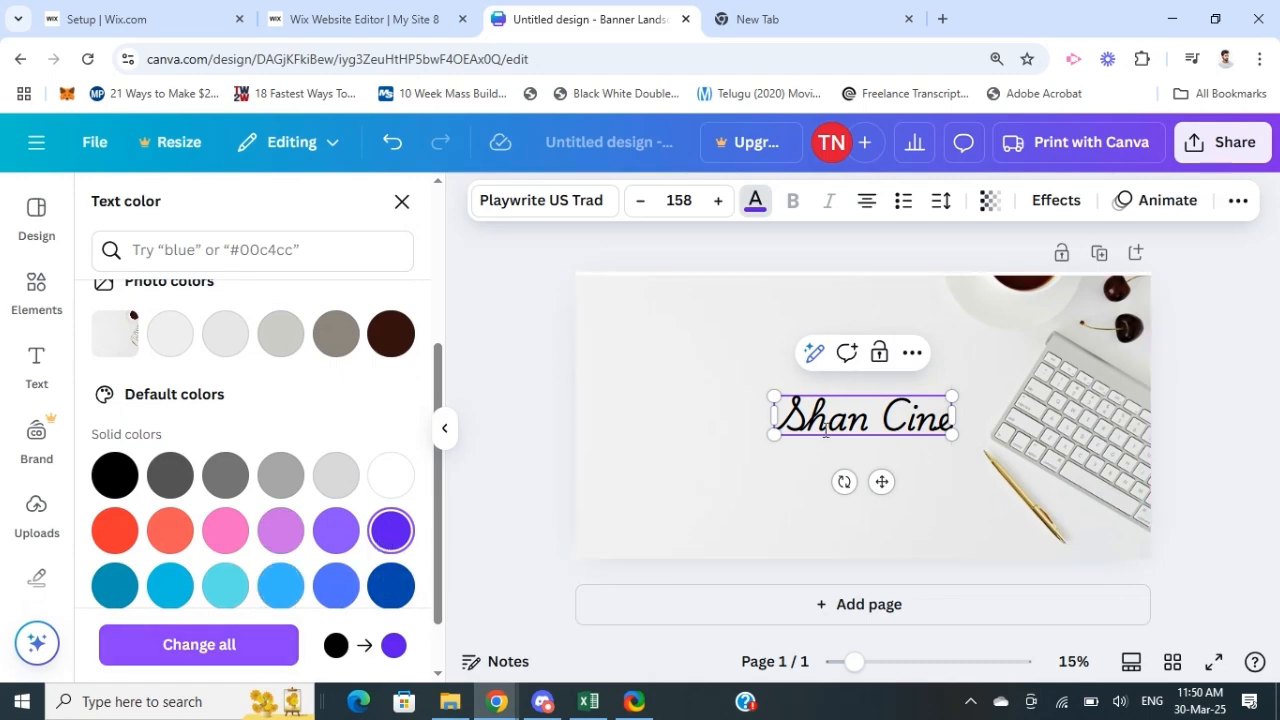
Step: Recolor the whole "Shan Cine" heading light blue from the default solid colors and nudge it slightly to the left
click(859, 405)
drag(787, 409, 966, 413)
double_click(908, 422)
drag(781, 408, 959, 433)
click(225, 586)
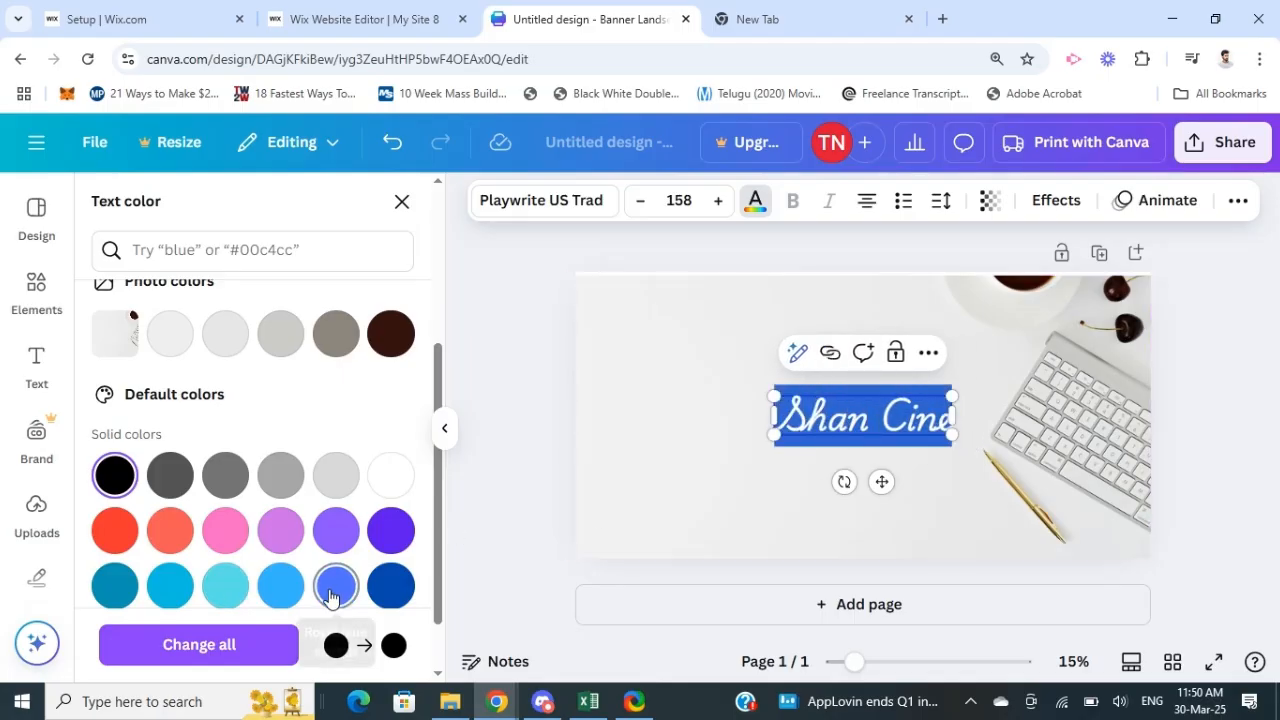
click(281, 586)
click(519, 434)
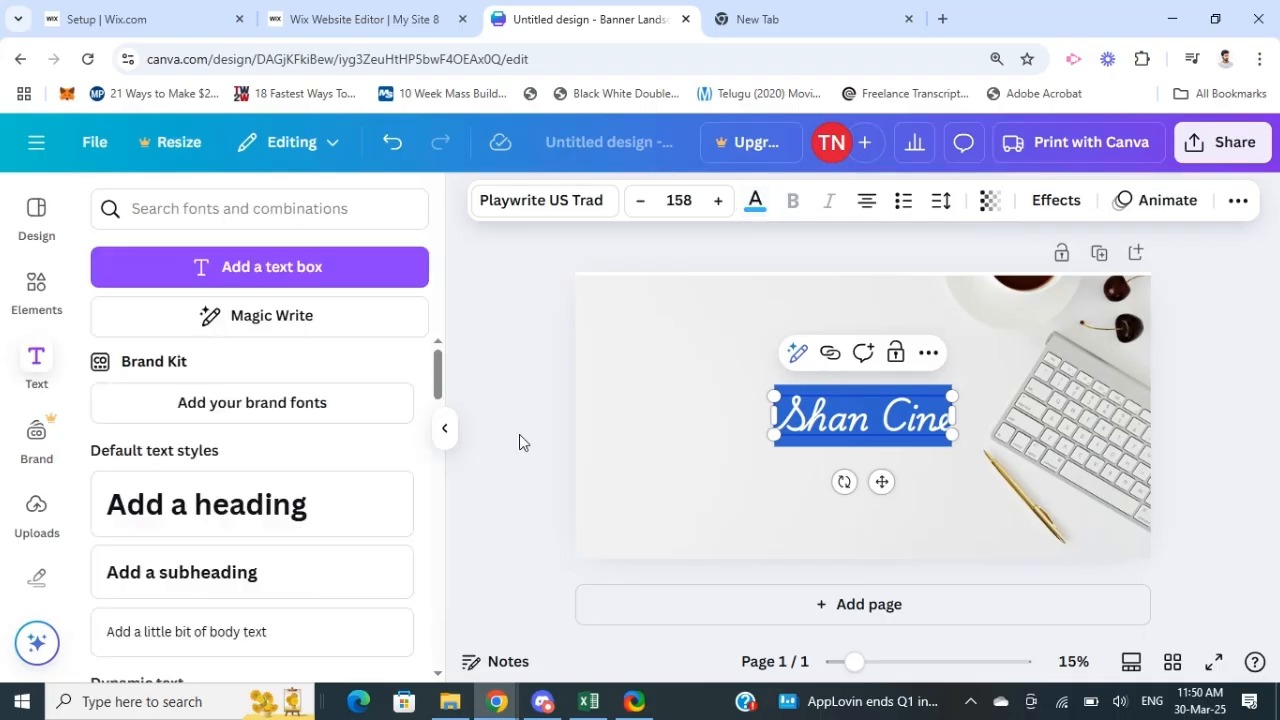
click(862, 412)
mouse_move(861, 415)
mouse_down()
mouse_move(855, 372)
mouse_move(869, 380)
mouse_move(857, 374)
mouse_move(856, 418)
mouse_up()
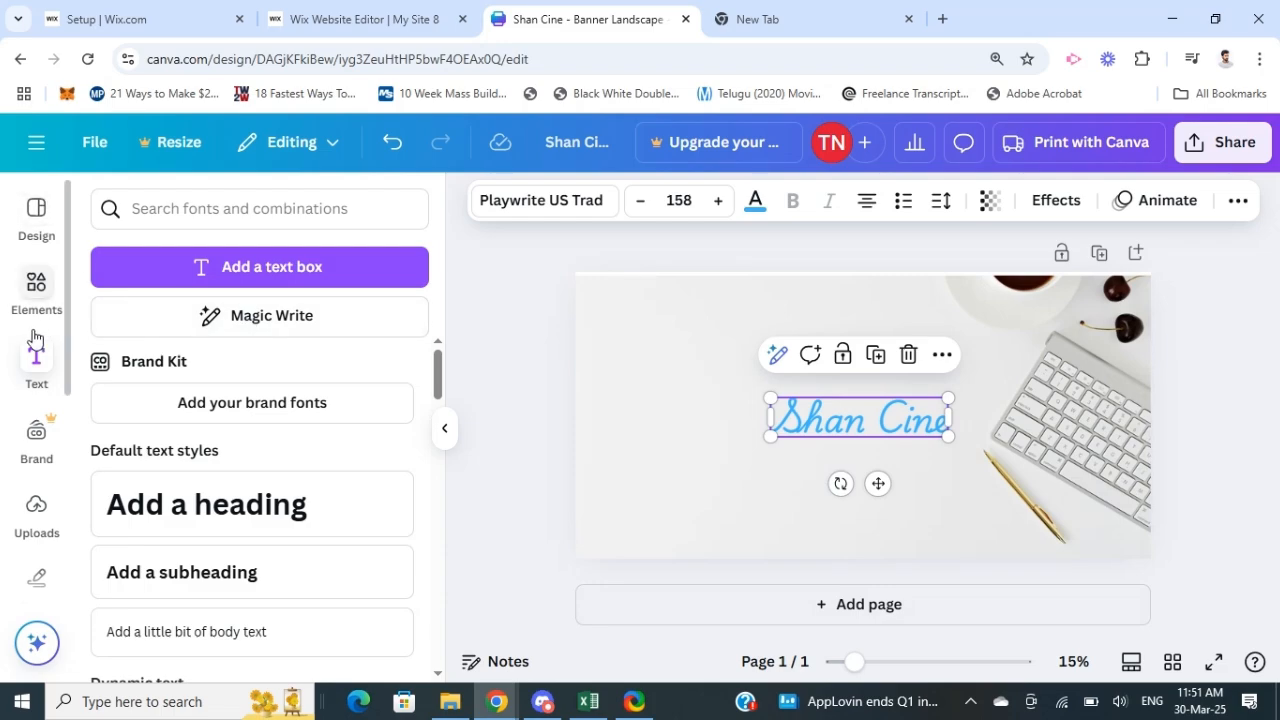
Step: Find the Logo elements and show all of the logo graphics
click(30, 288)
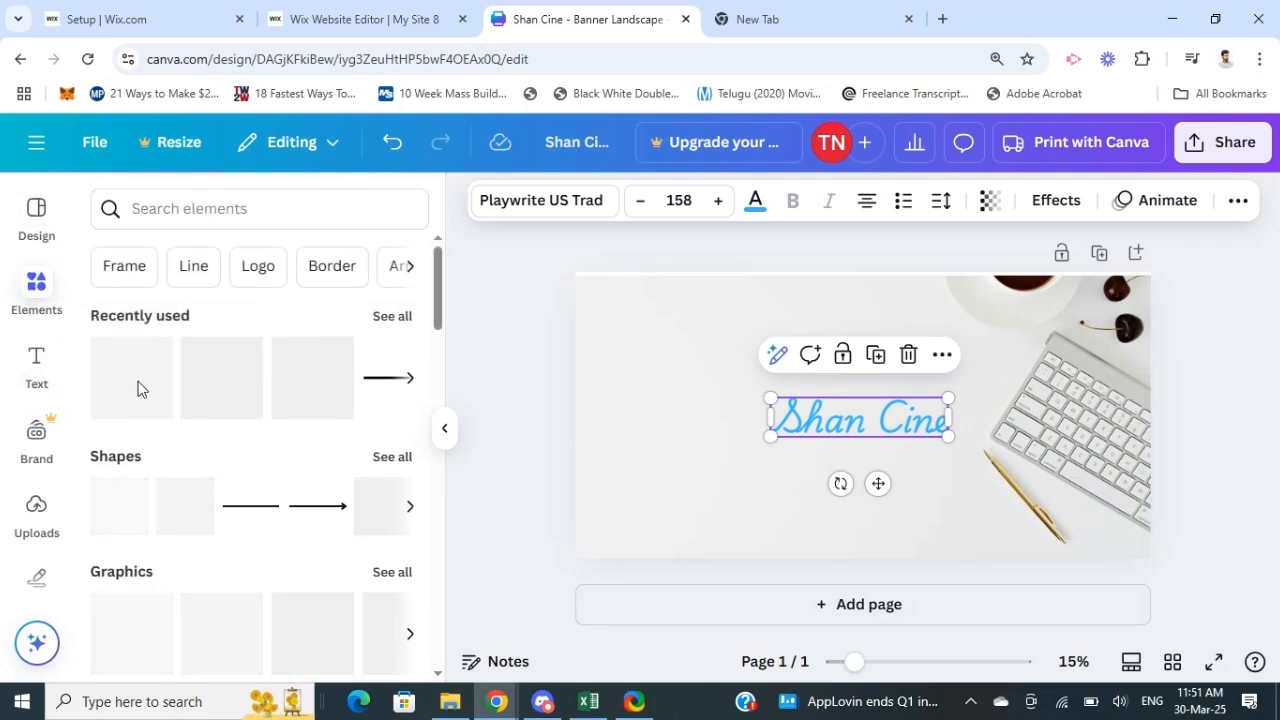
scroll(204, 464, down, 1)
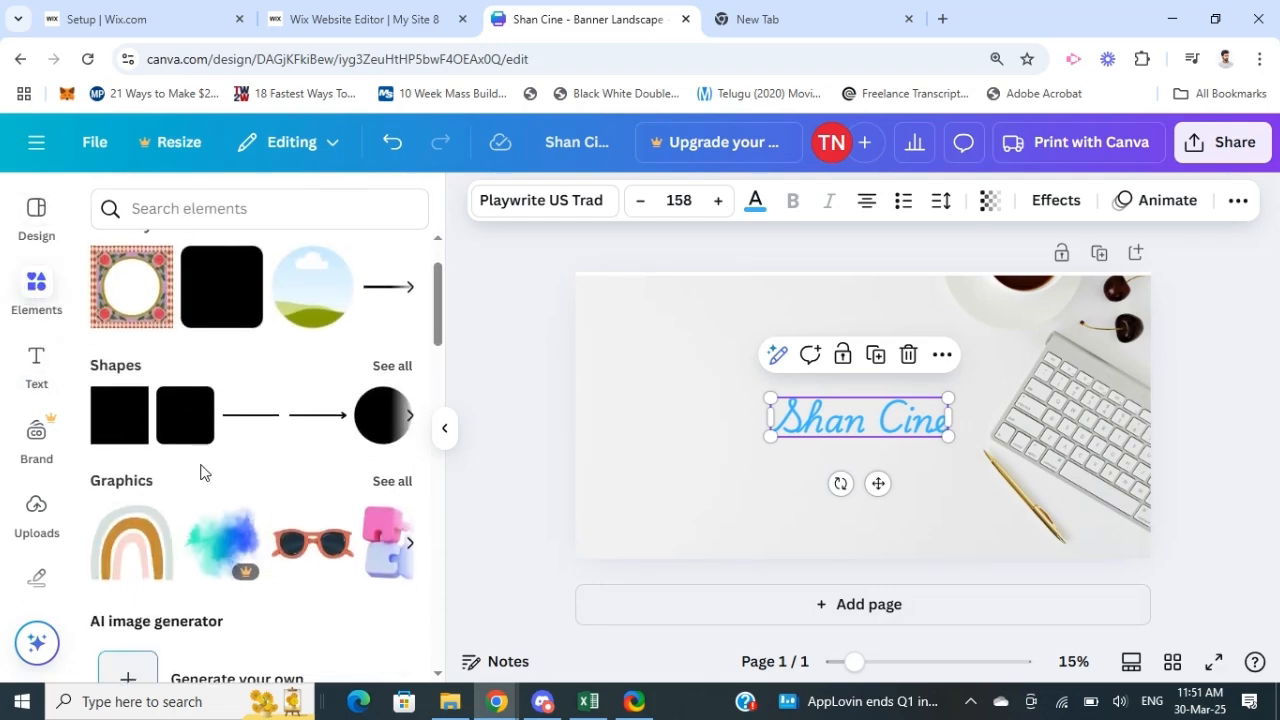
scroll(198, 466, up, 1)
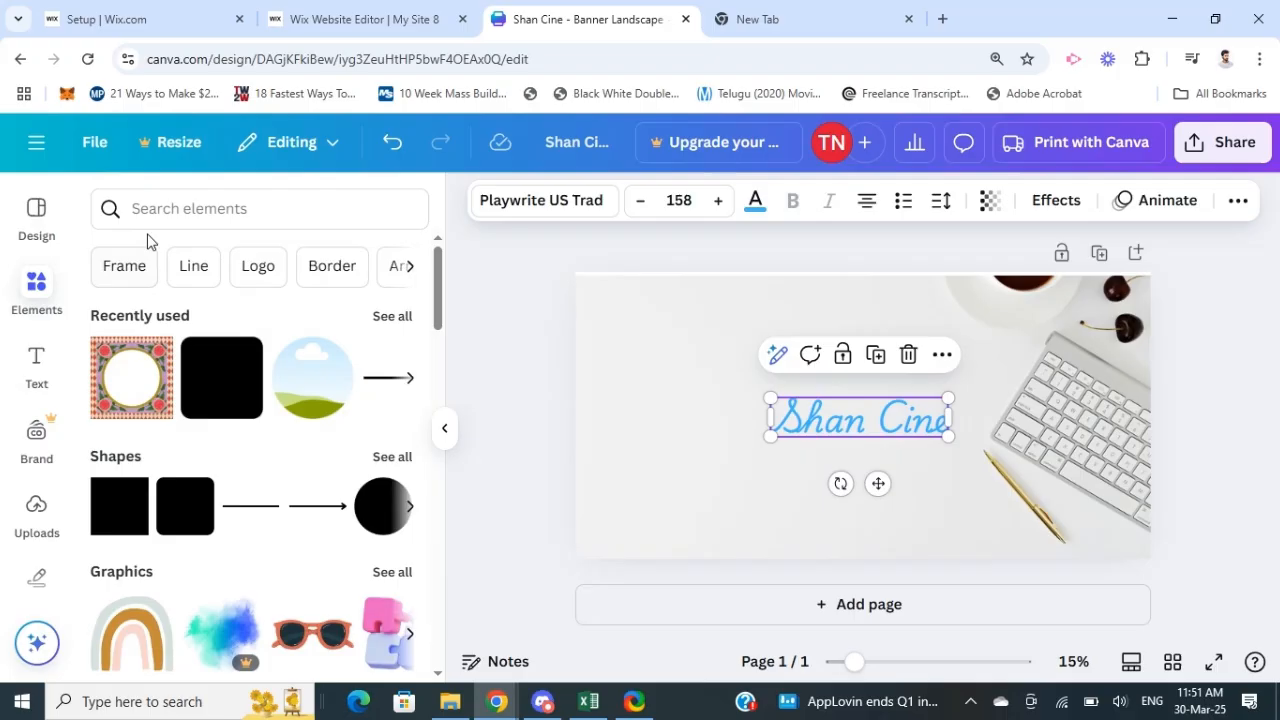
click(257, 266)
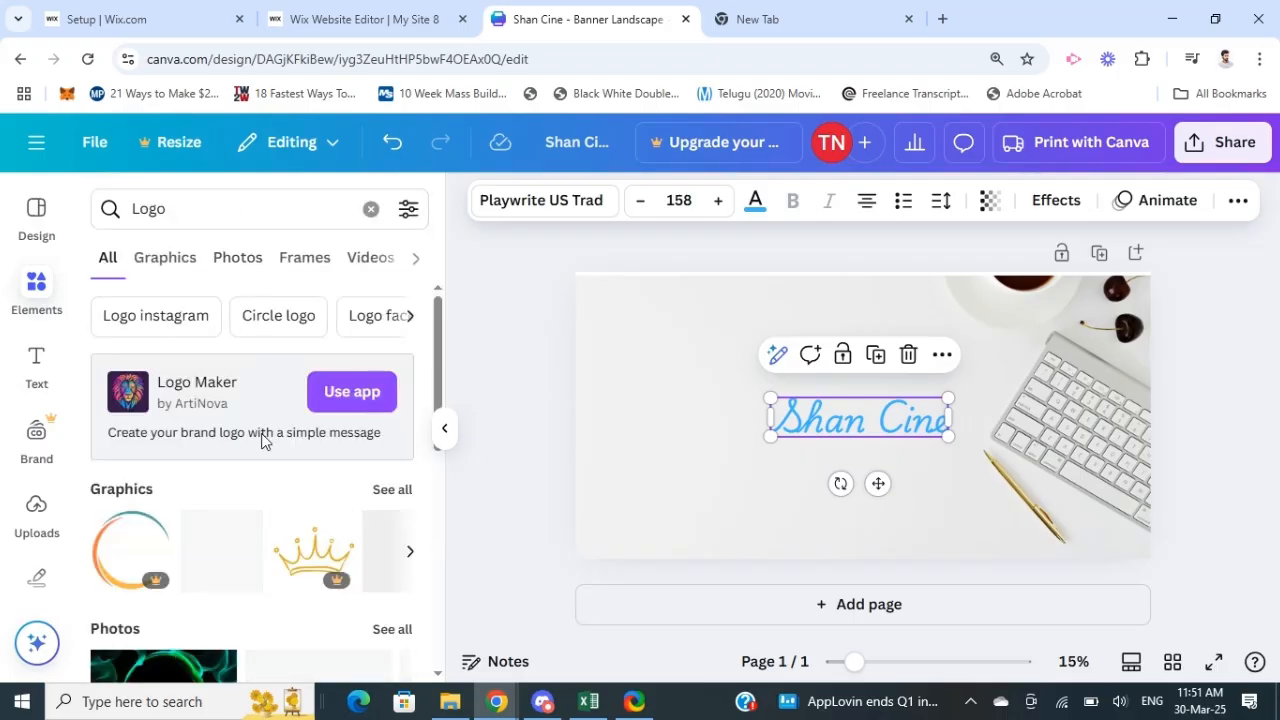
scroll(204, 499, down, 4)
scroll(200, 503, up, 4)
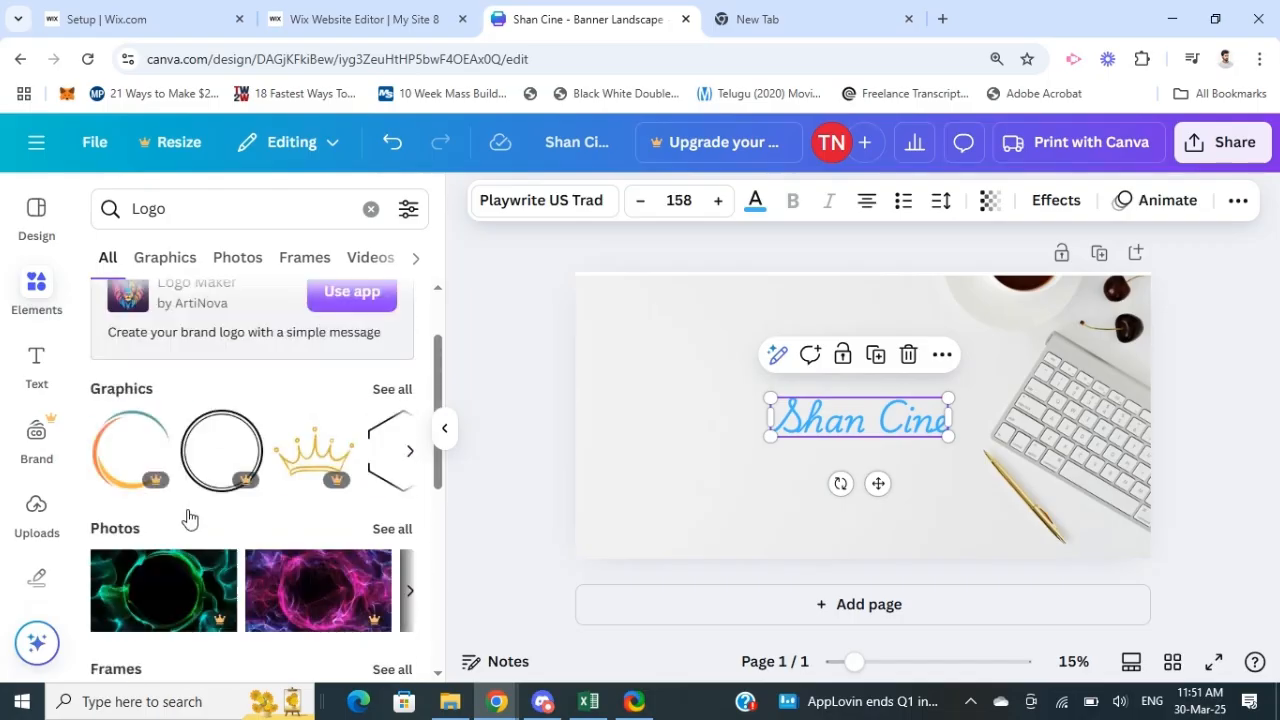
click(376, 494)
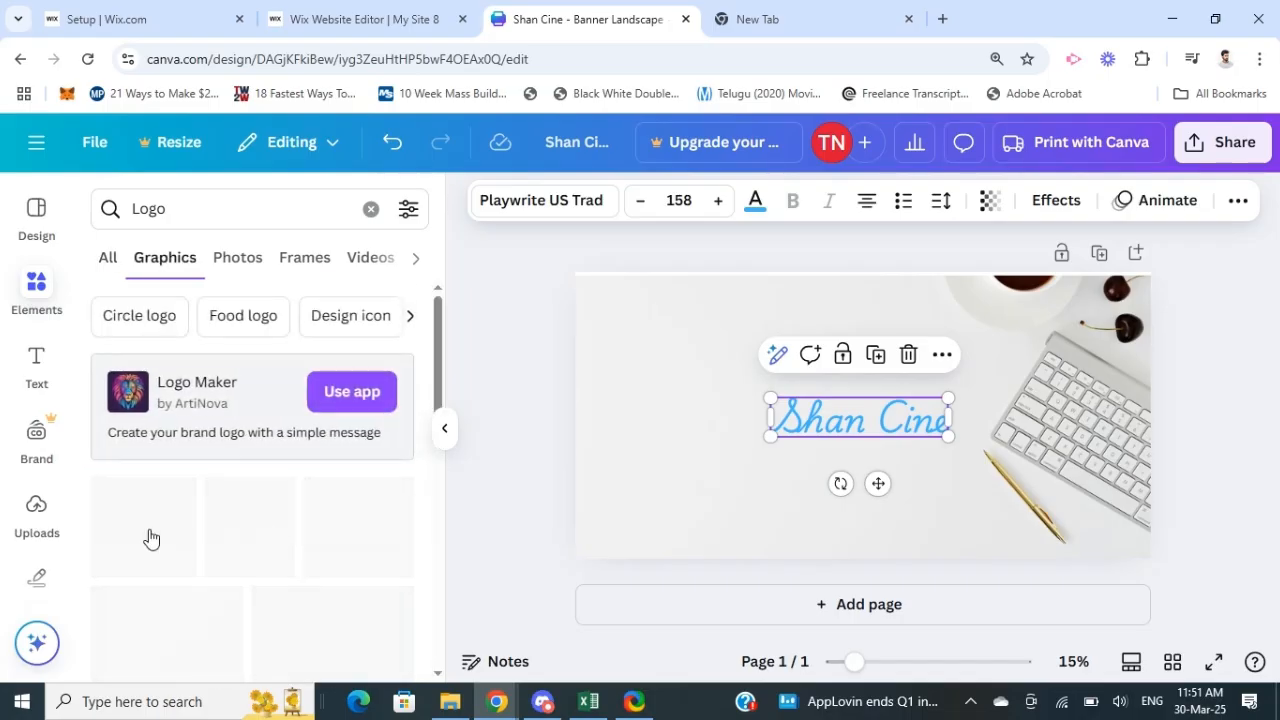
Step: Add the dark laurel wreath graphic to the banner and move it left so it surrounds the word "Shan"
scroll(160, 545, down, 1)
scroll(195, 568, down, 3)
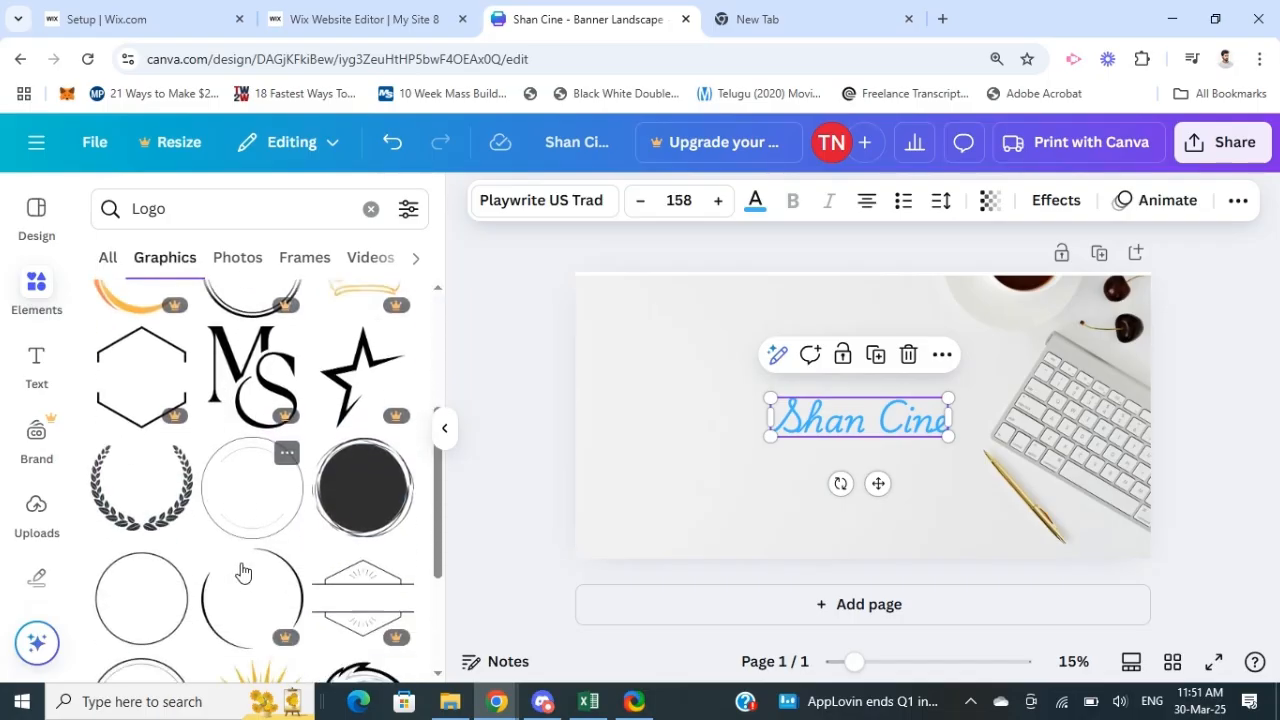
click(118, 496)
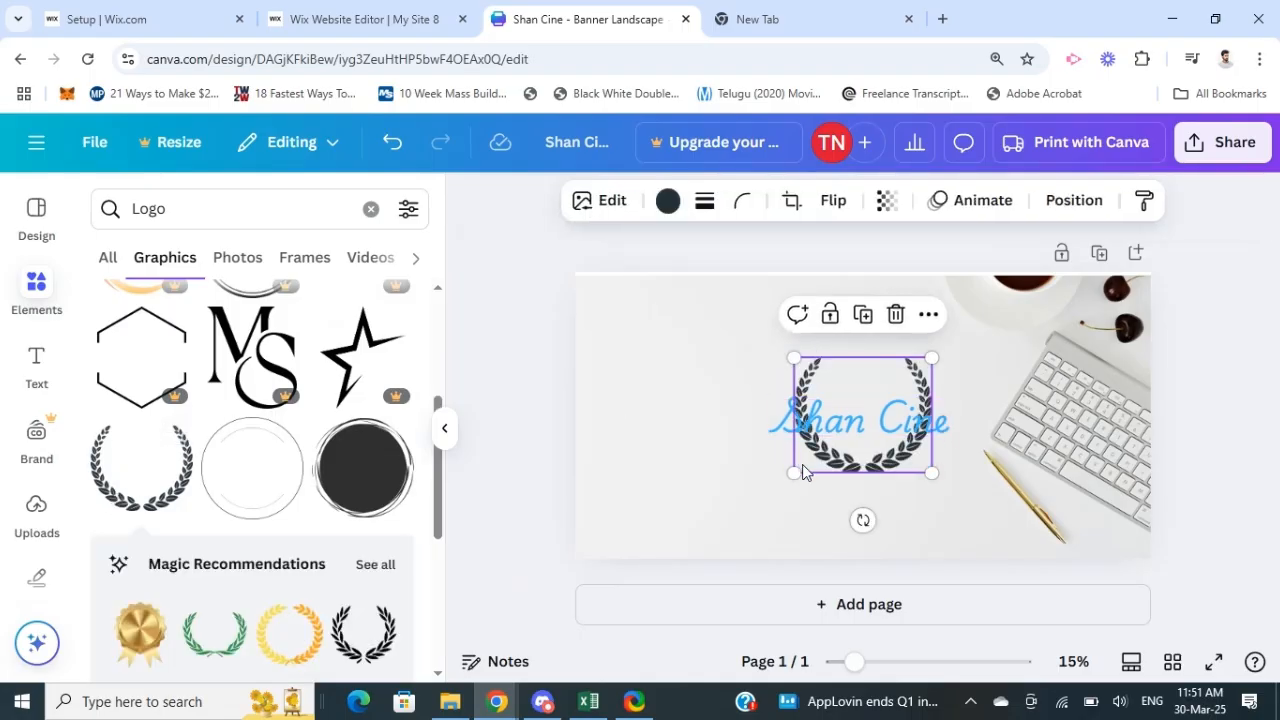
drag(855, 479, 795, 480)
click(1188, 562)
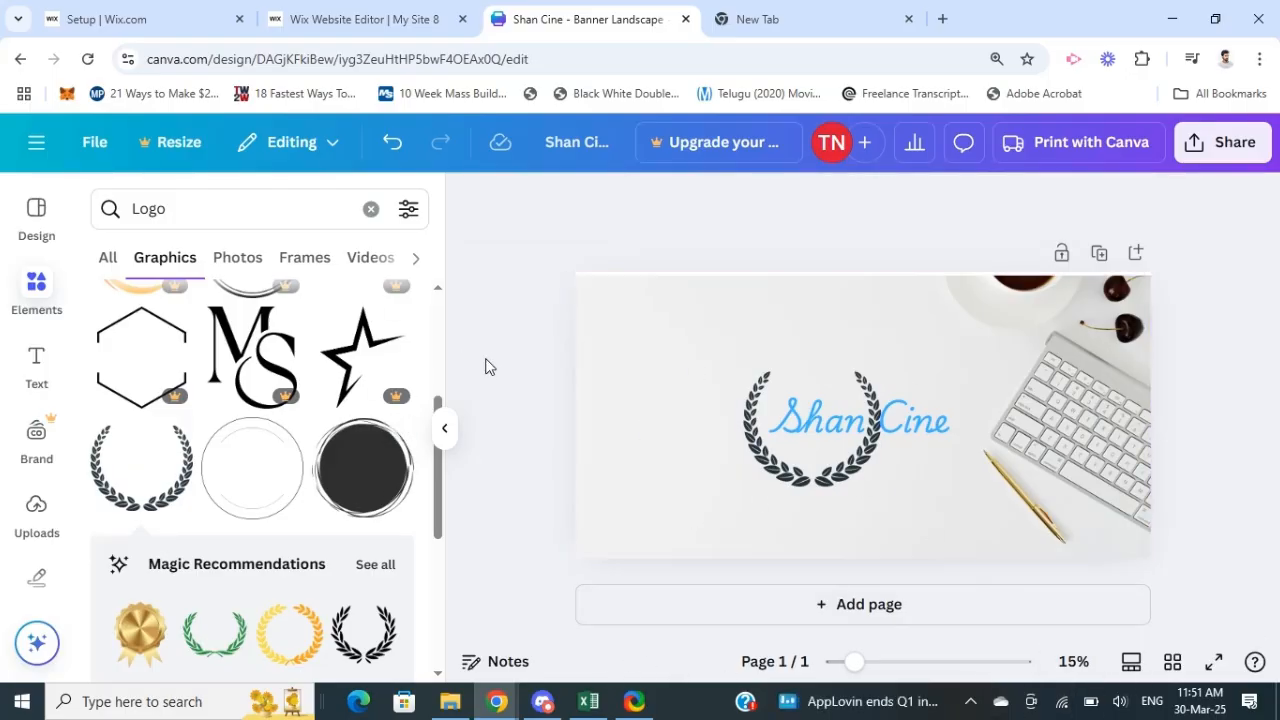
scroll(20, 410, down, 4)
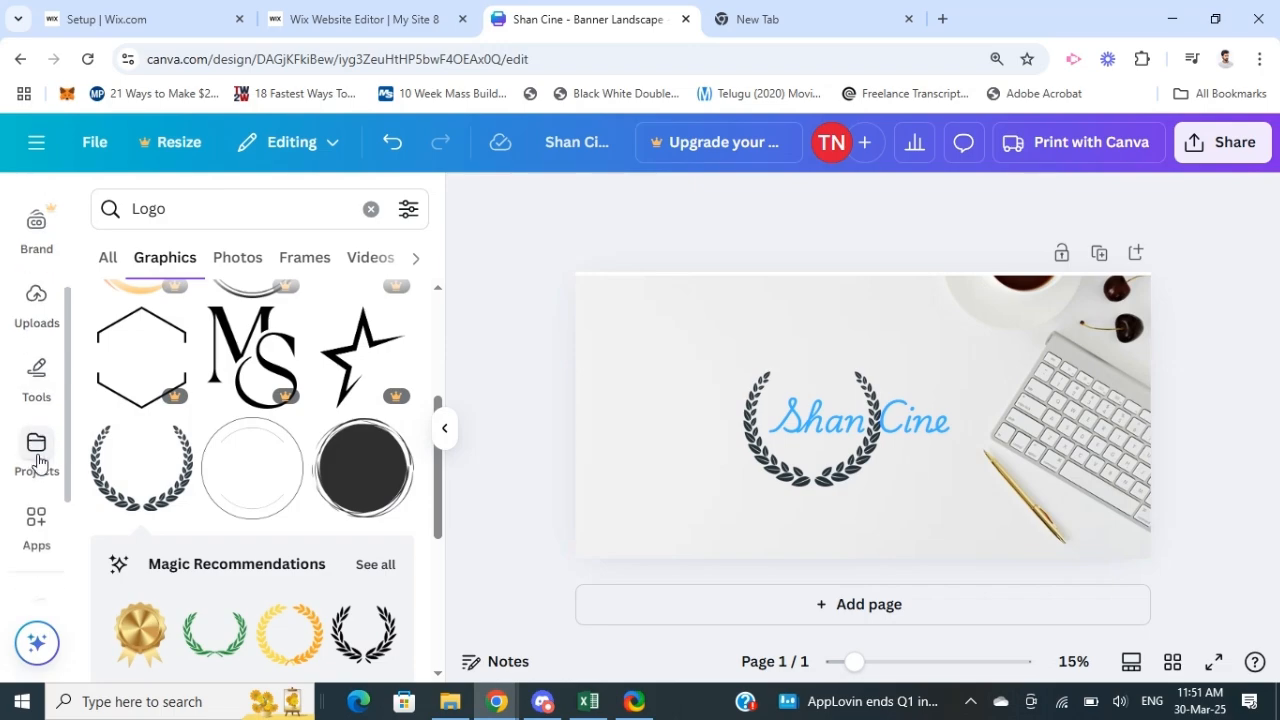
scroll(35, 430, up, 4)
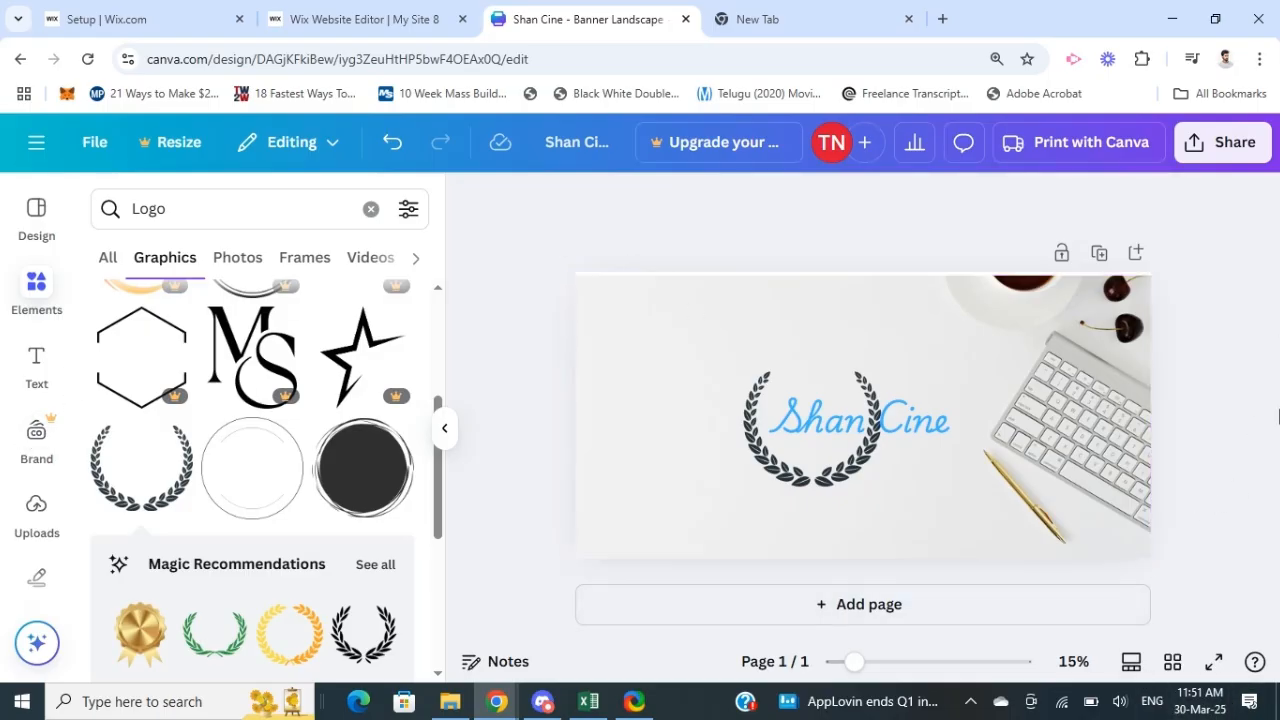
Step: Download the banner design as a PNG at size 1 and check the file in the browser's downloads
click(1242, 145)
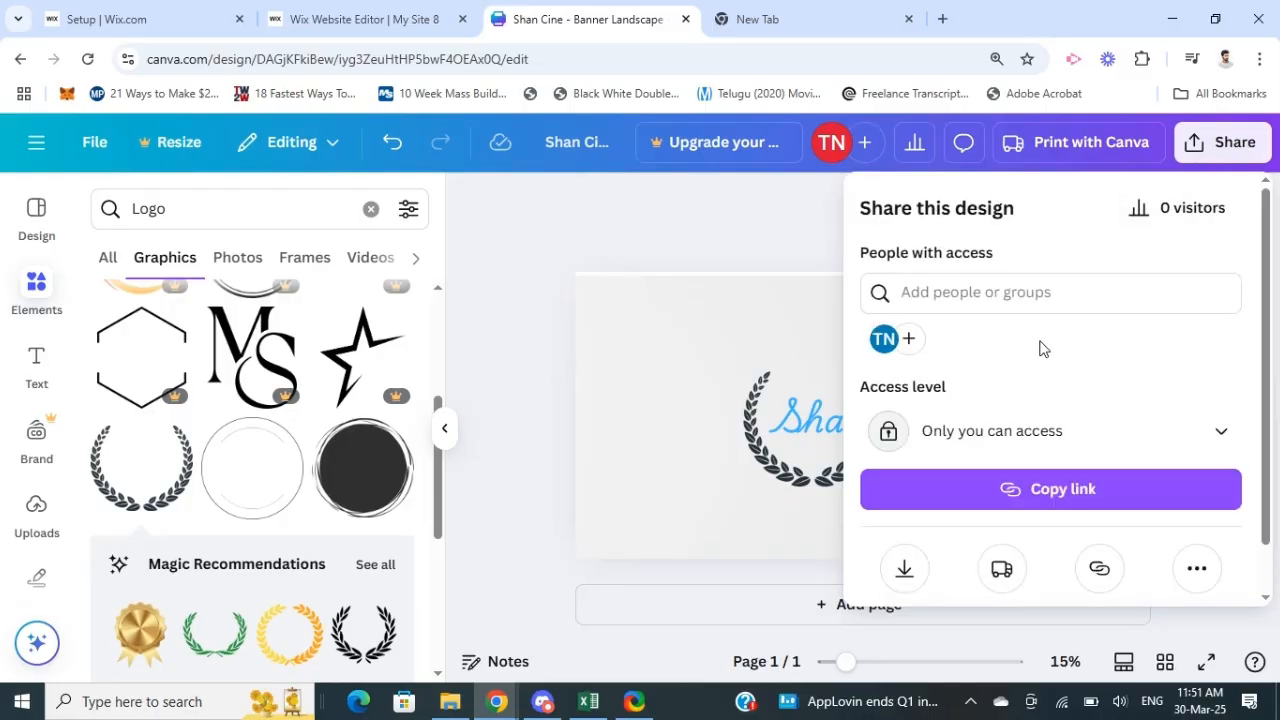
scroll(1040, 348, down, 1)
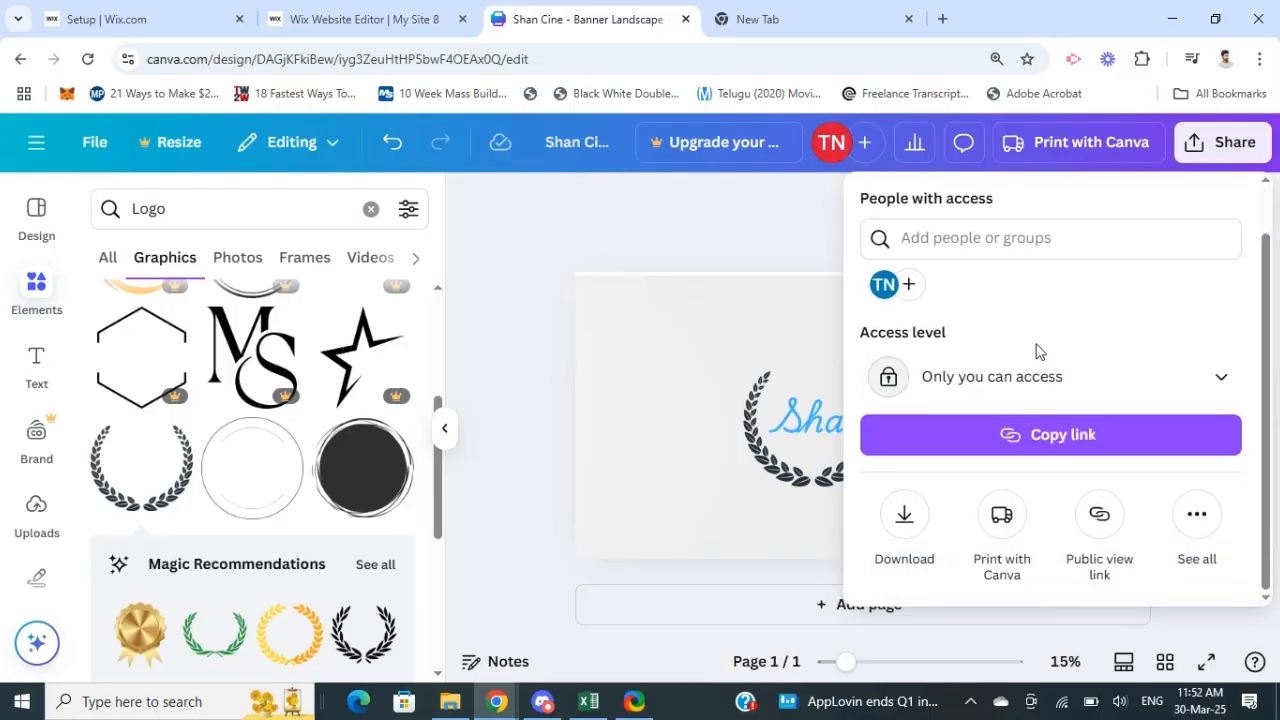
click(905, 516)
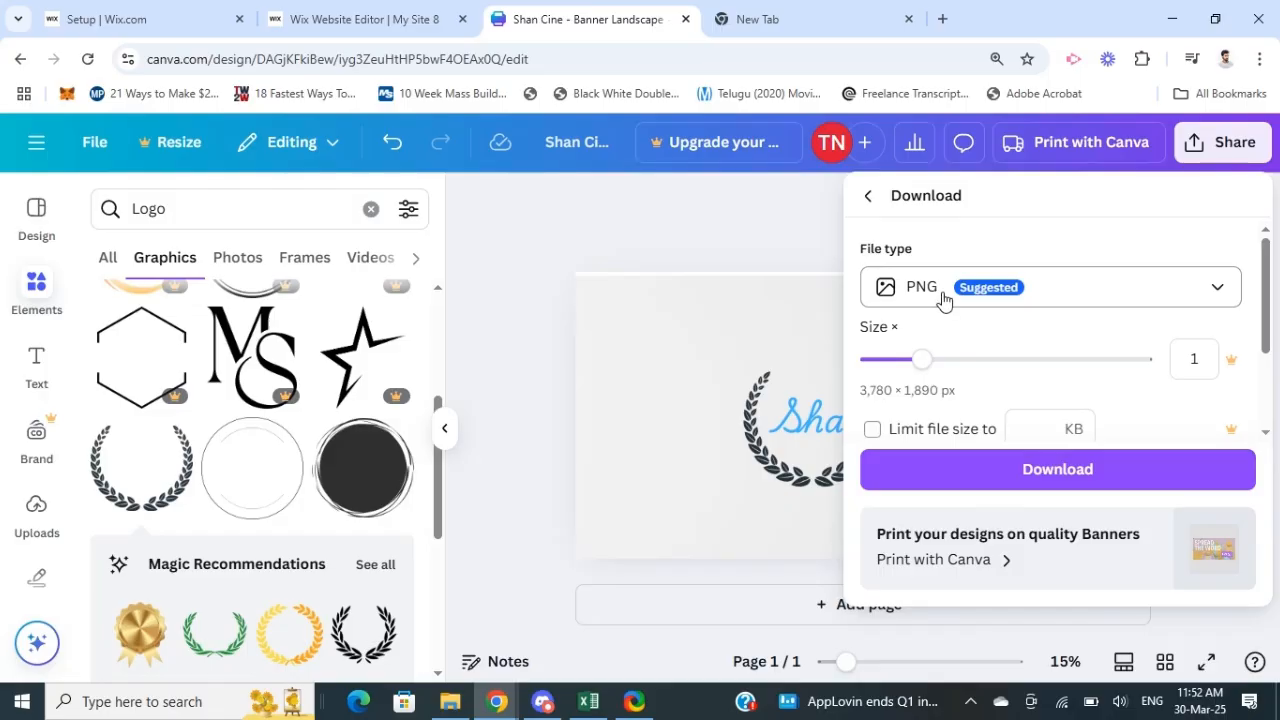
click(1055, 481)
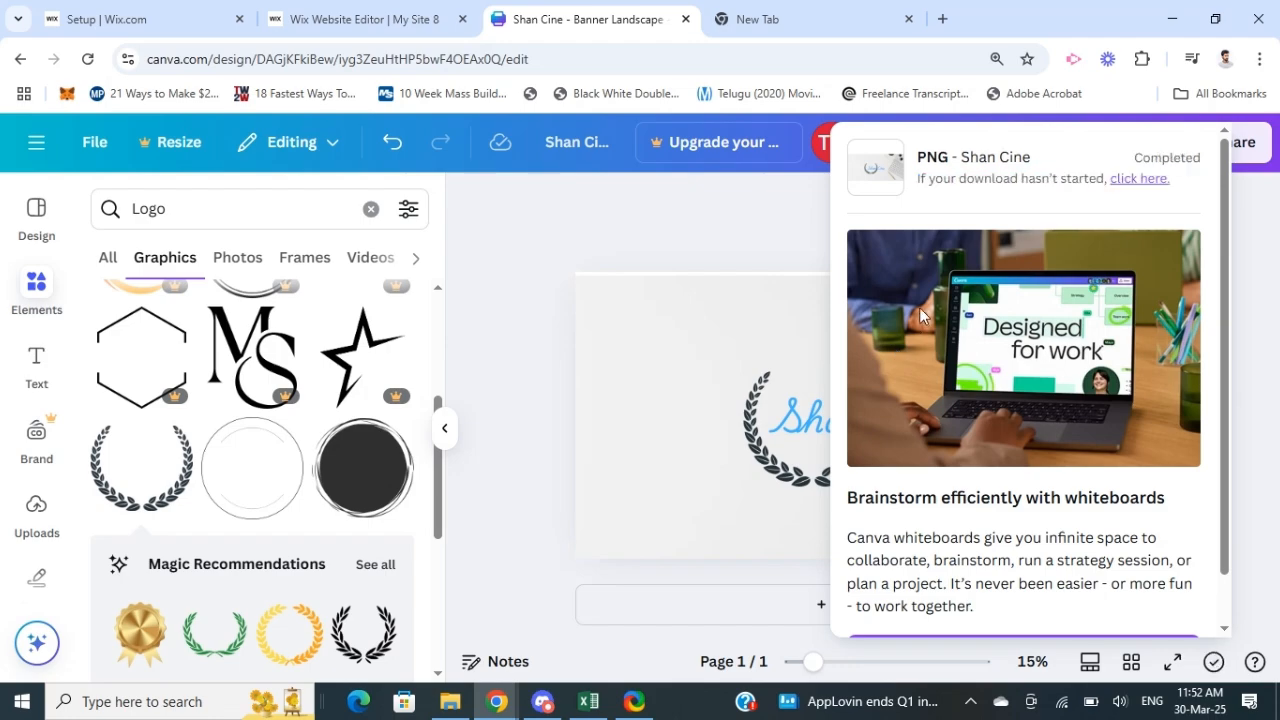
click(1191, 59)
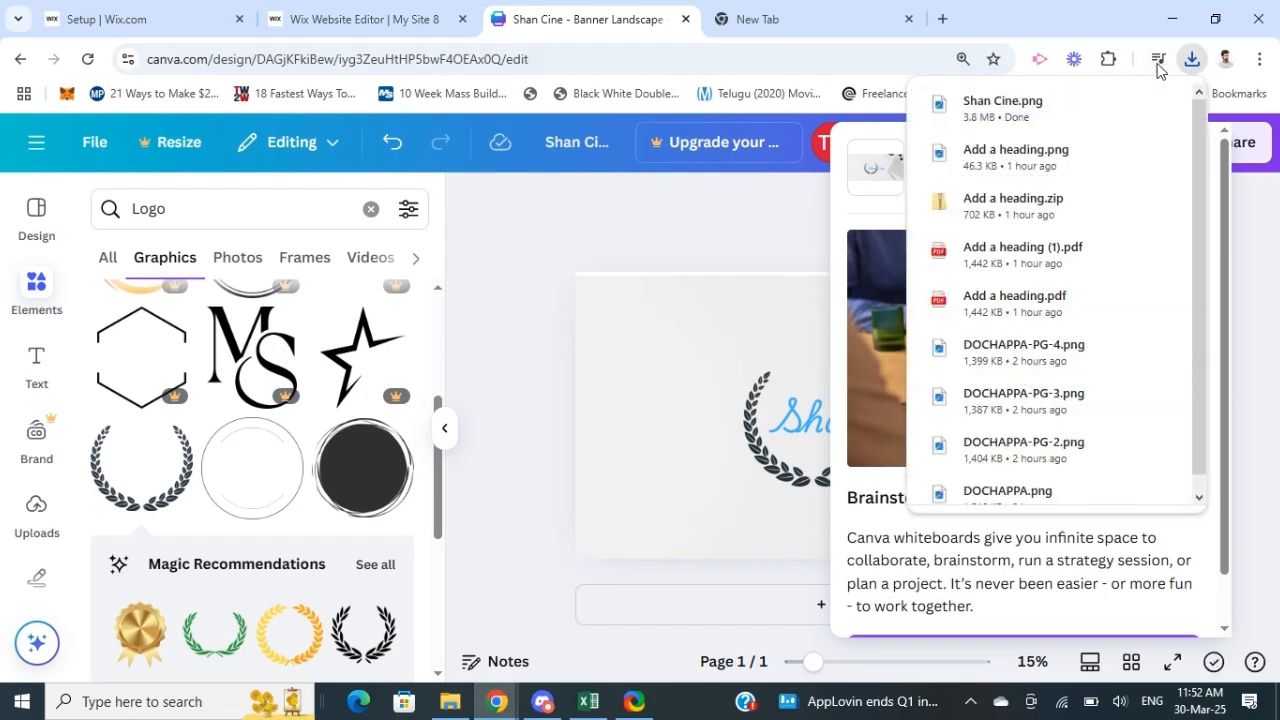
click(512, 350)
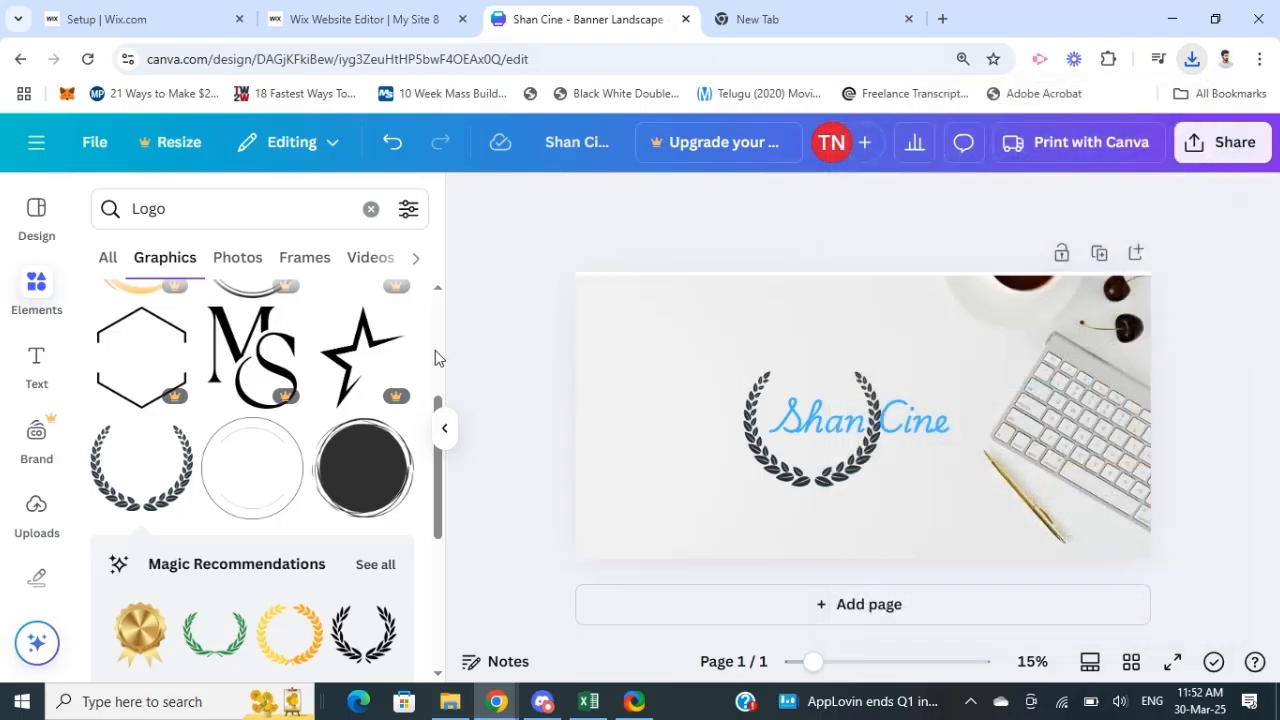
Step: Switch to the Wix Editor, close the page background settings, and open the image upload for adding an image element
click(303, 22)
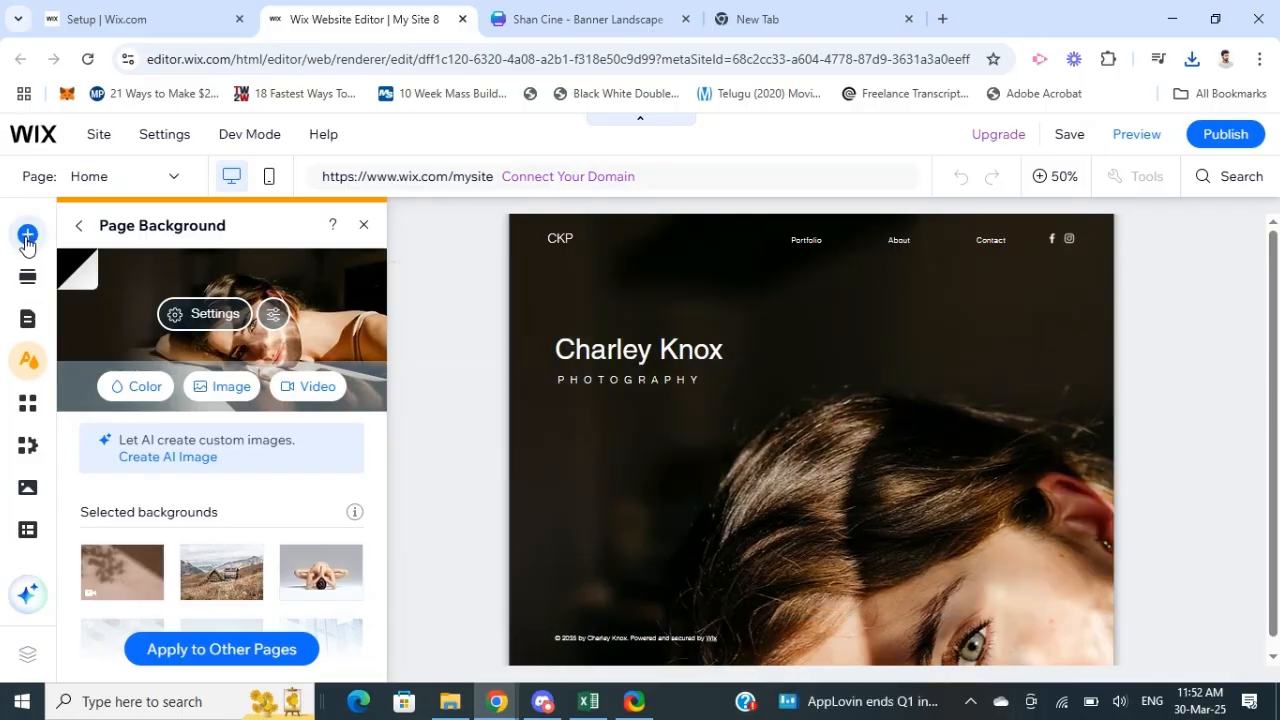
click(27, 240)
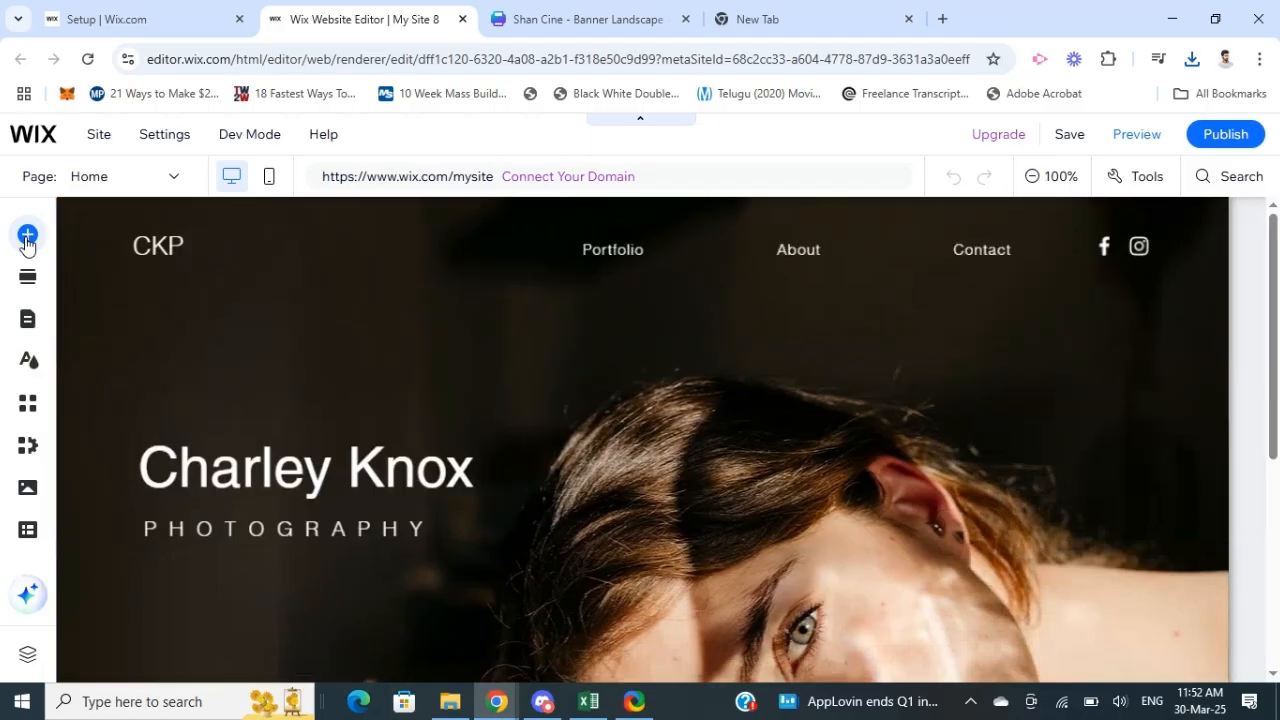
click(27, 238)
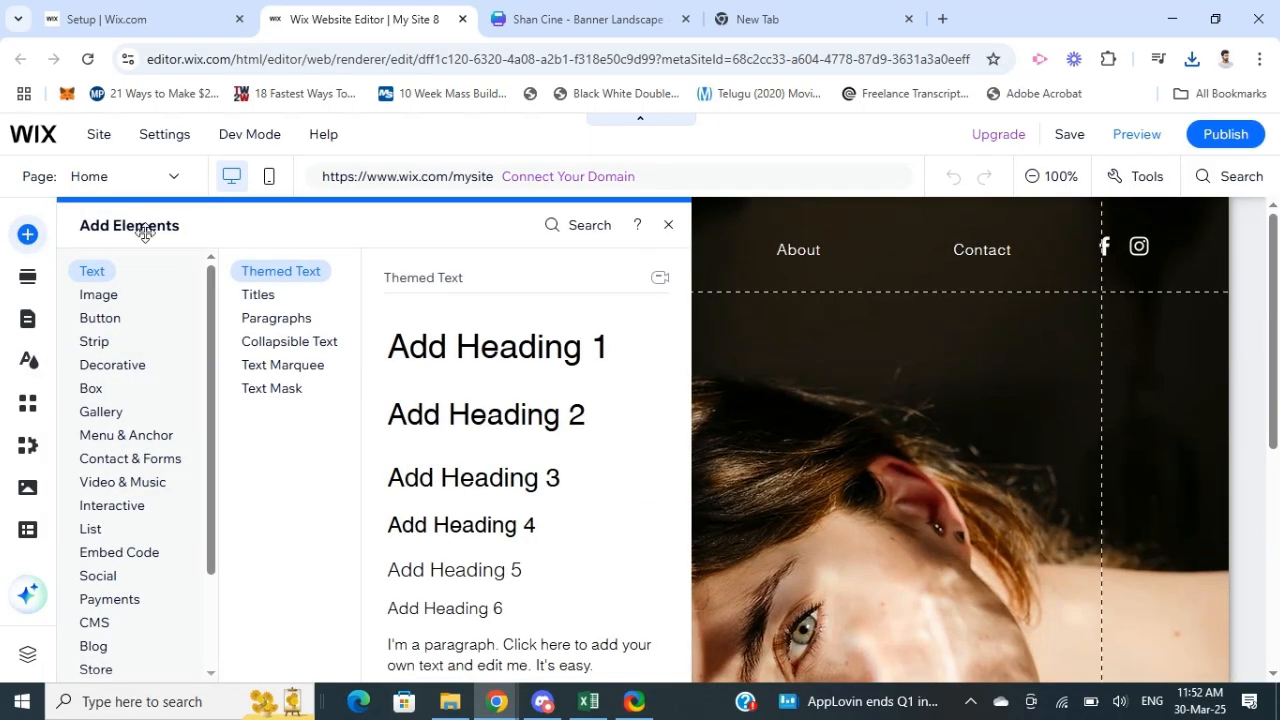
click(98, 298)
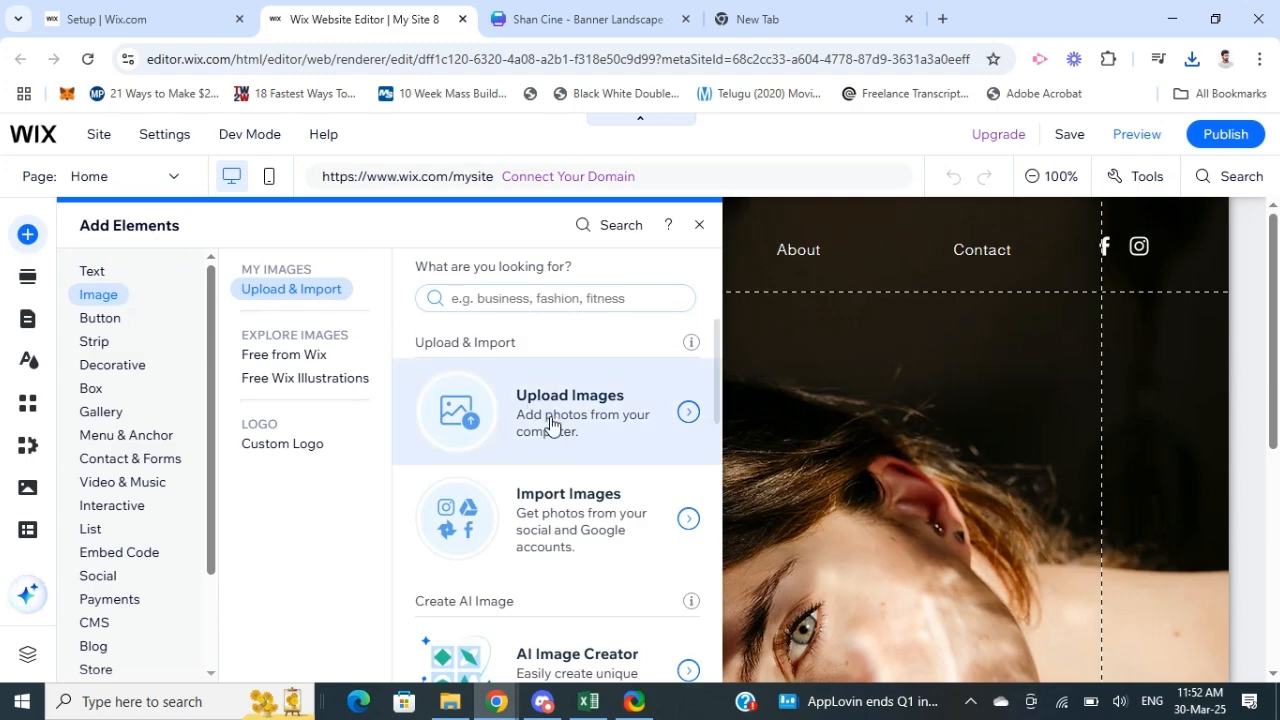
click(444, 408)
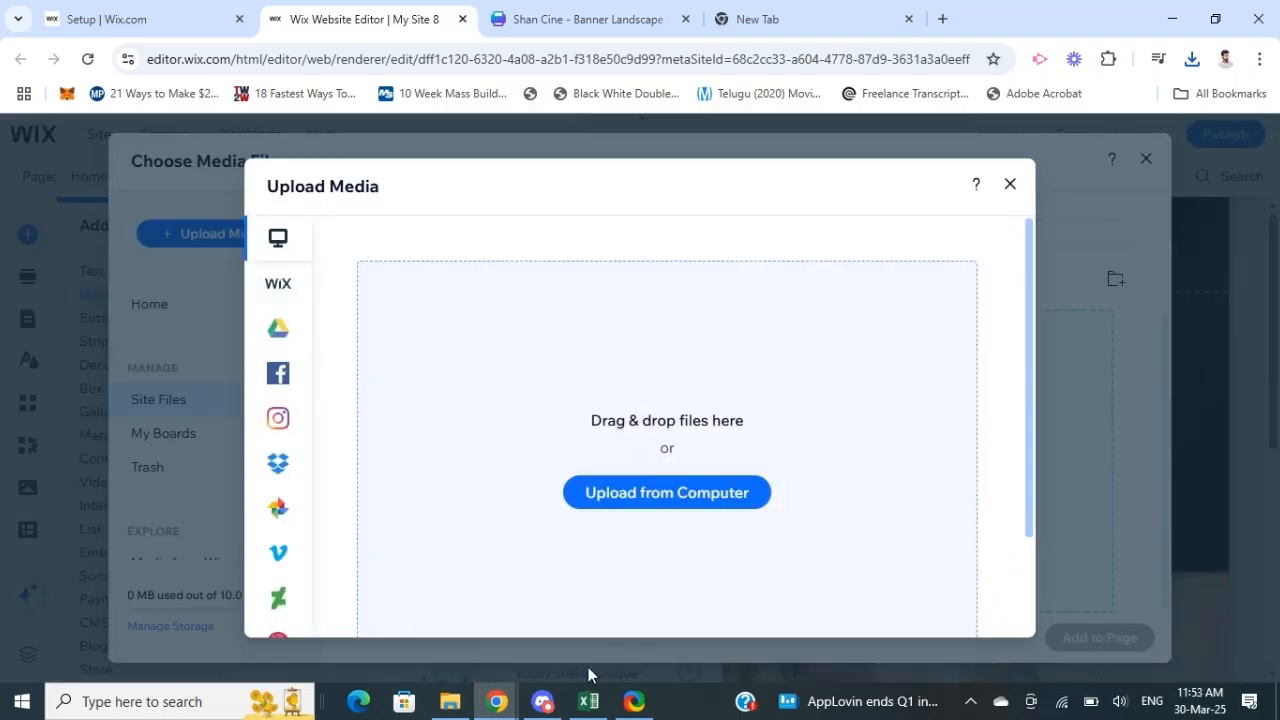
click(450, 701)
click(1216, 10)
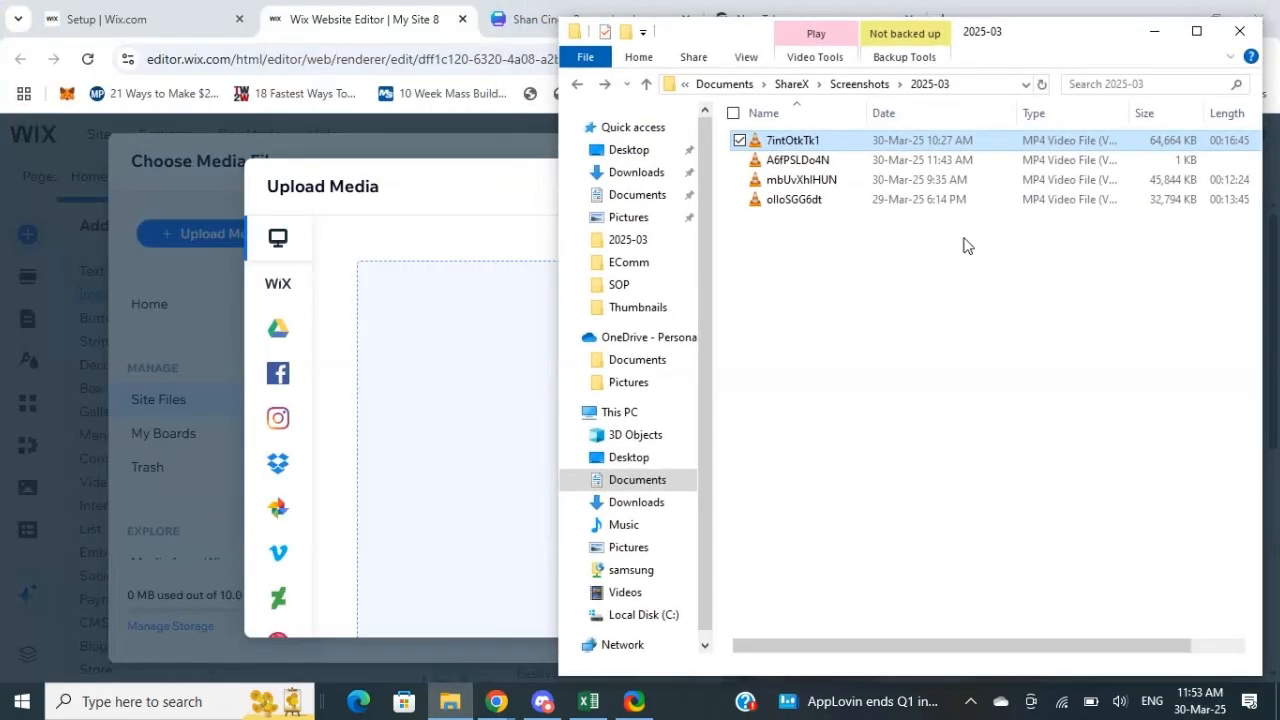
click(511, 375)
Step: Upload Shan Cine.png from the Downloads folder and add it to the Home page
click(638, 496)
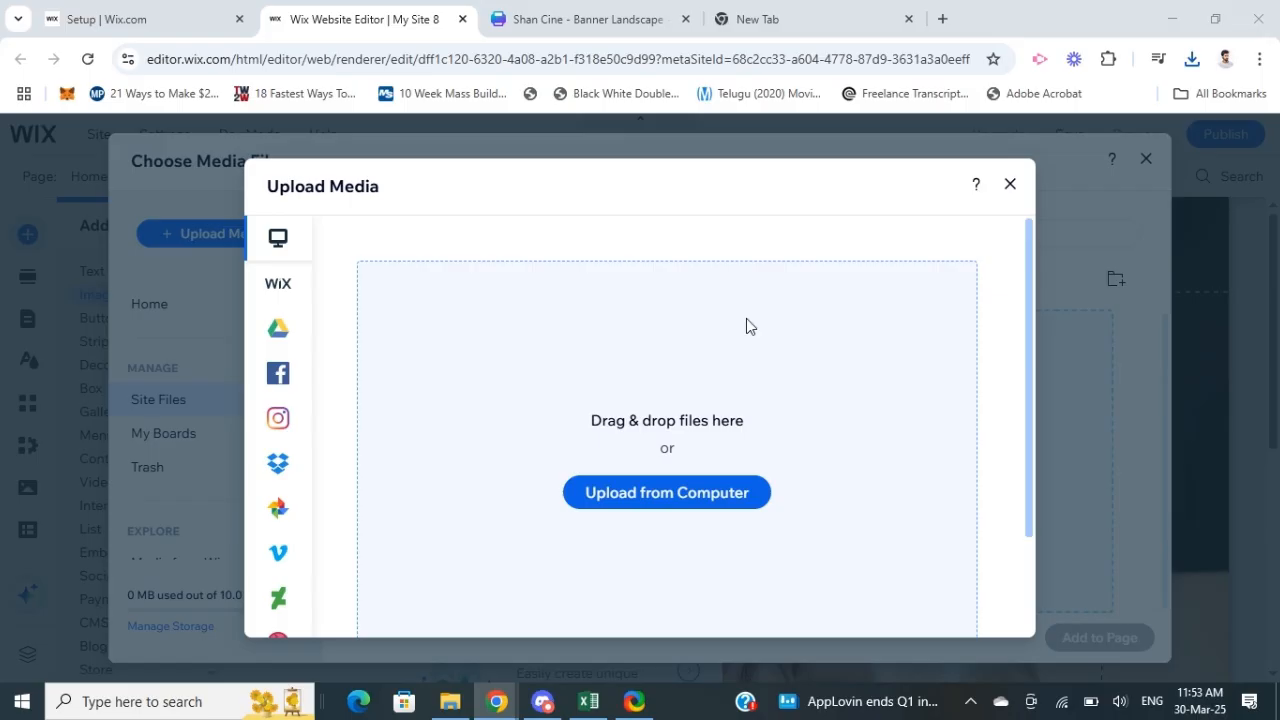
click(830, 341)
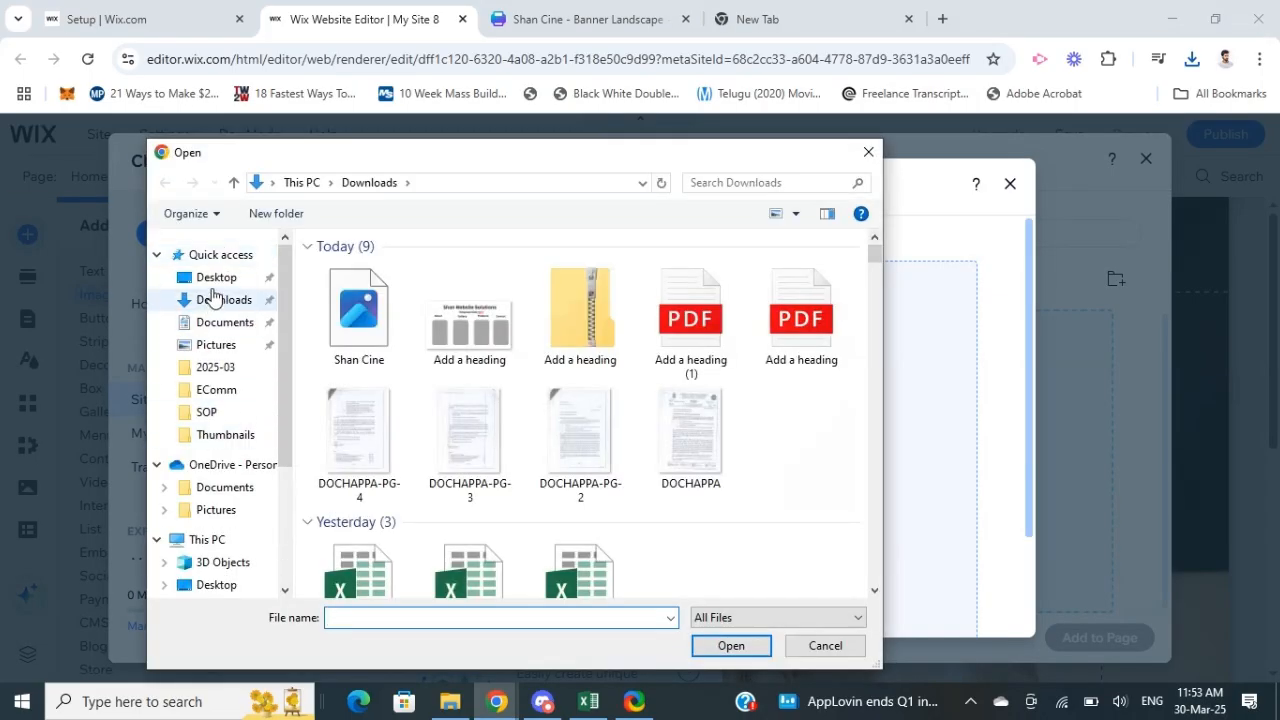
click(350, 345)
click(731, 650)
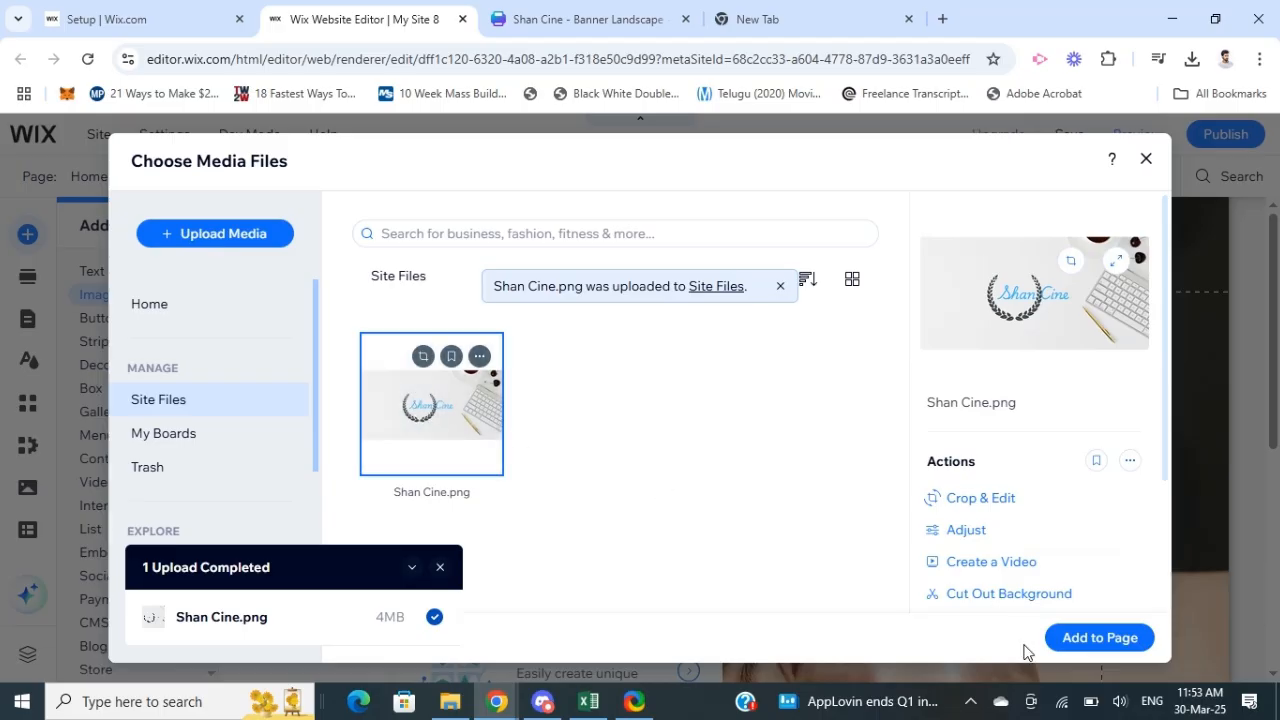
click(1093, 639)
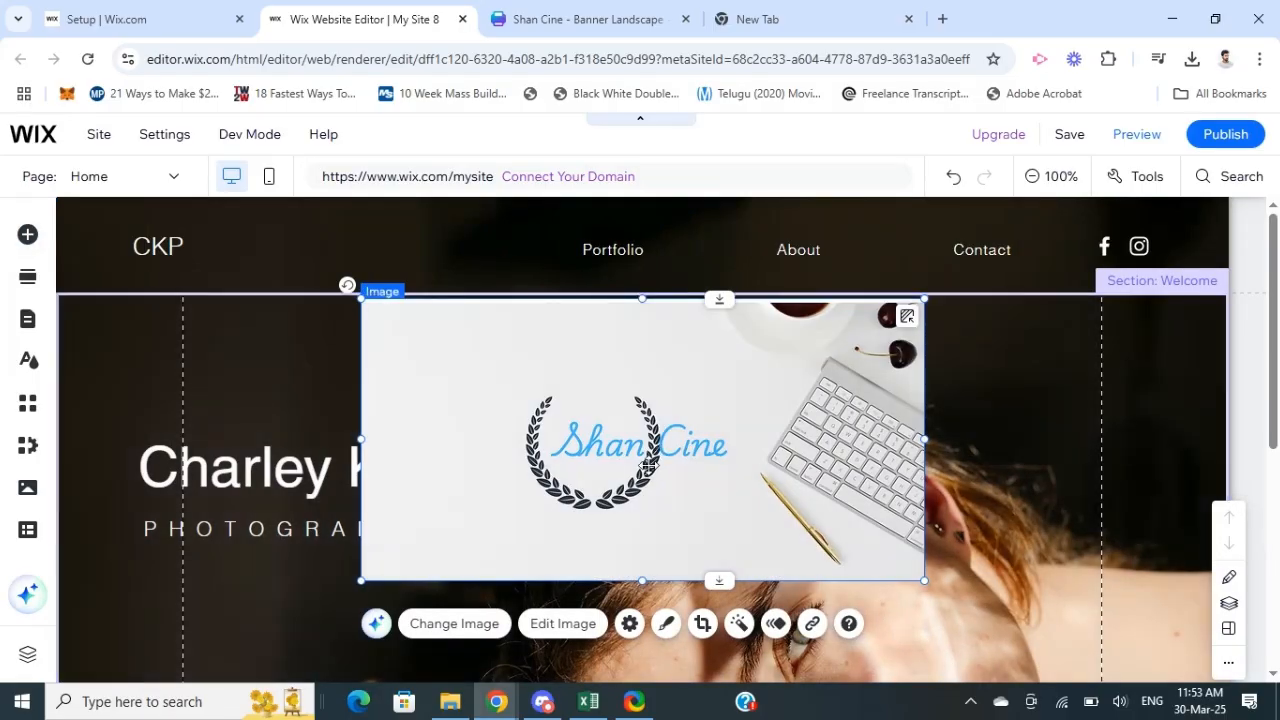
Step: Duplicate the banner image in the Welcome section and move the original up and left over the page header
mouse_move(627, 469)
mouse_down()
mouse_move(637, 374)
mouse_move(600, 390)
mouse_move(737, 415)
mouse_move(675, 291)
mouse_move(700, 360)
mouse_move(707, 467)
mouse_move(643, 476)
mouse_up()
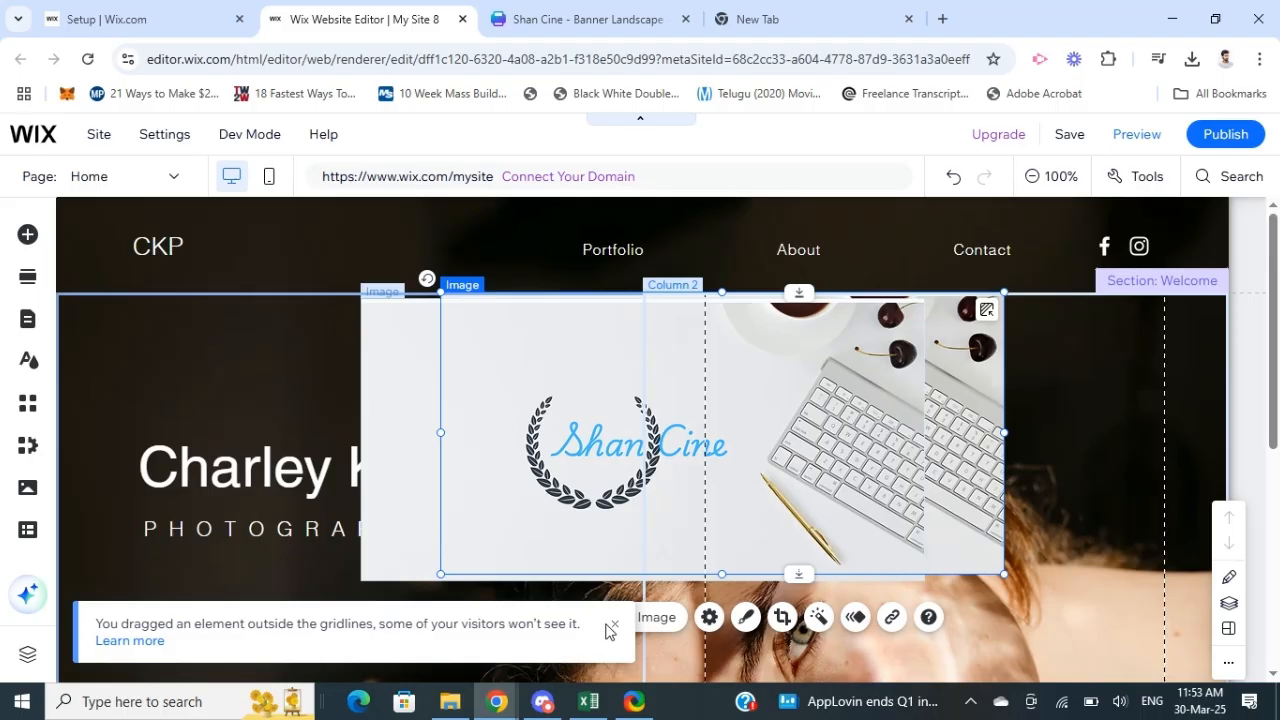
click(580, 465)
drag(547, 444, 371, 360)
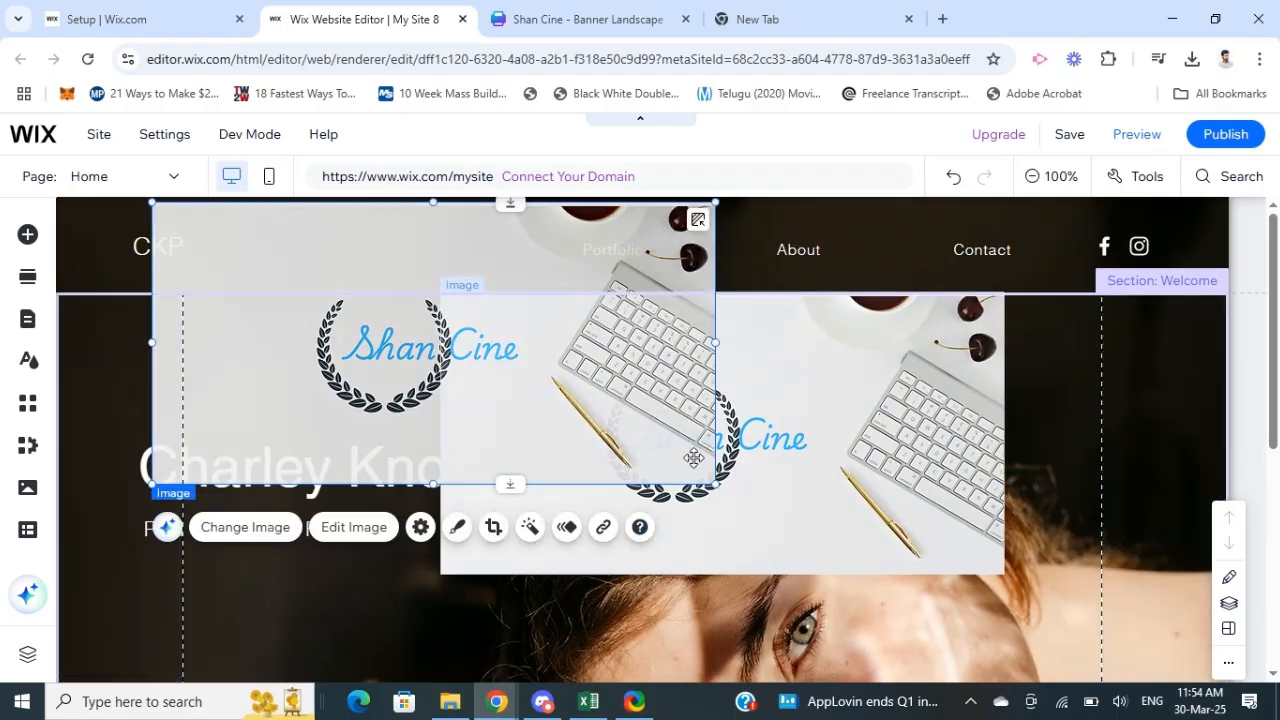
Step: Shrink the upper banner image to the header's height and place it between the CKP text and the Portfolio link
drag(693, 458, 505, 290)
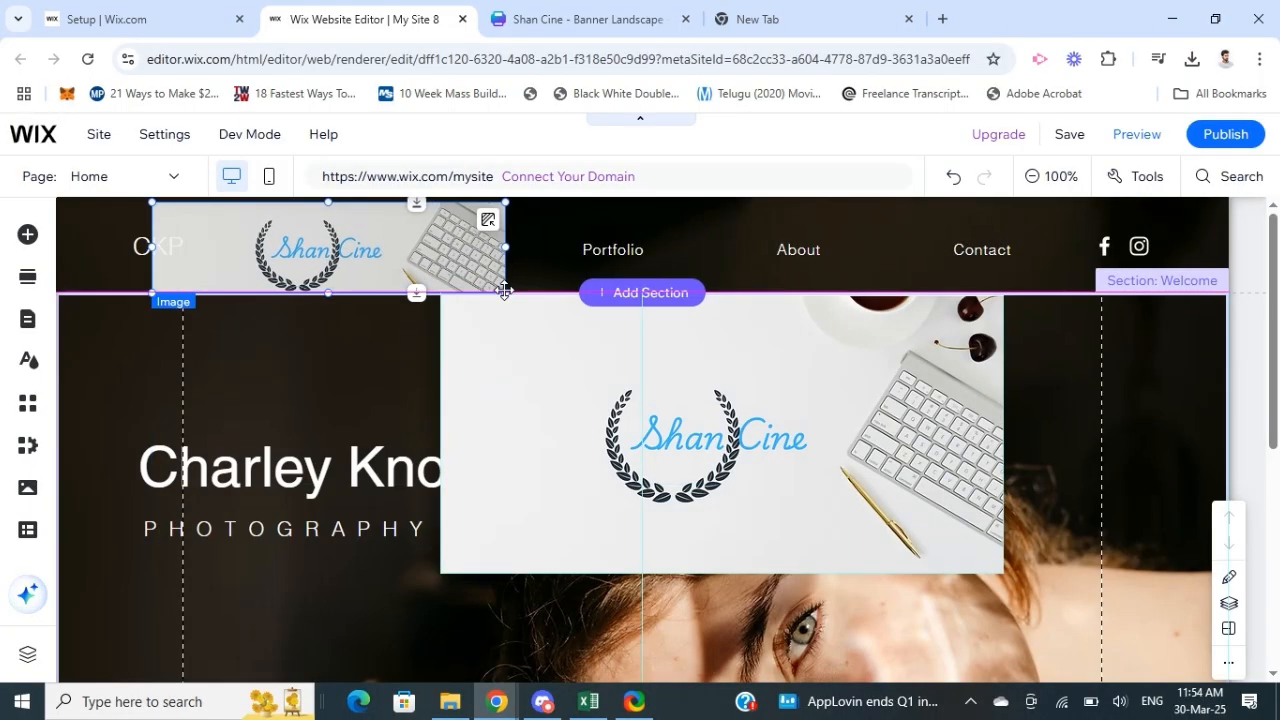
click(335, 250)
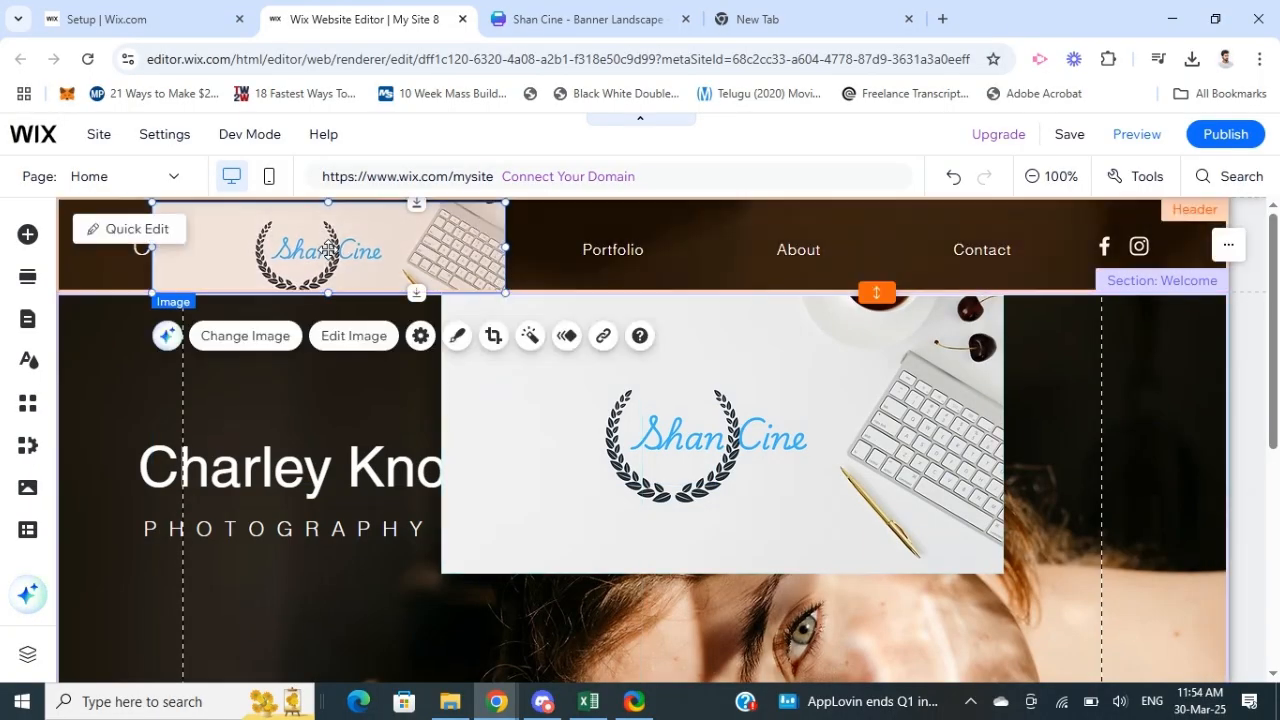
drag(335, 250, 396, 241)
click(400, 388)
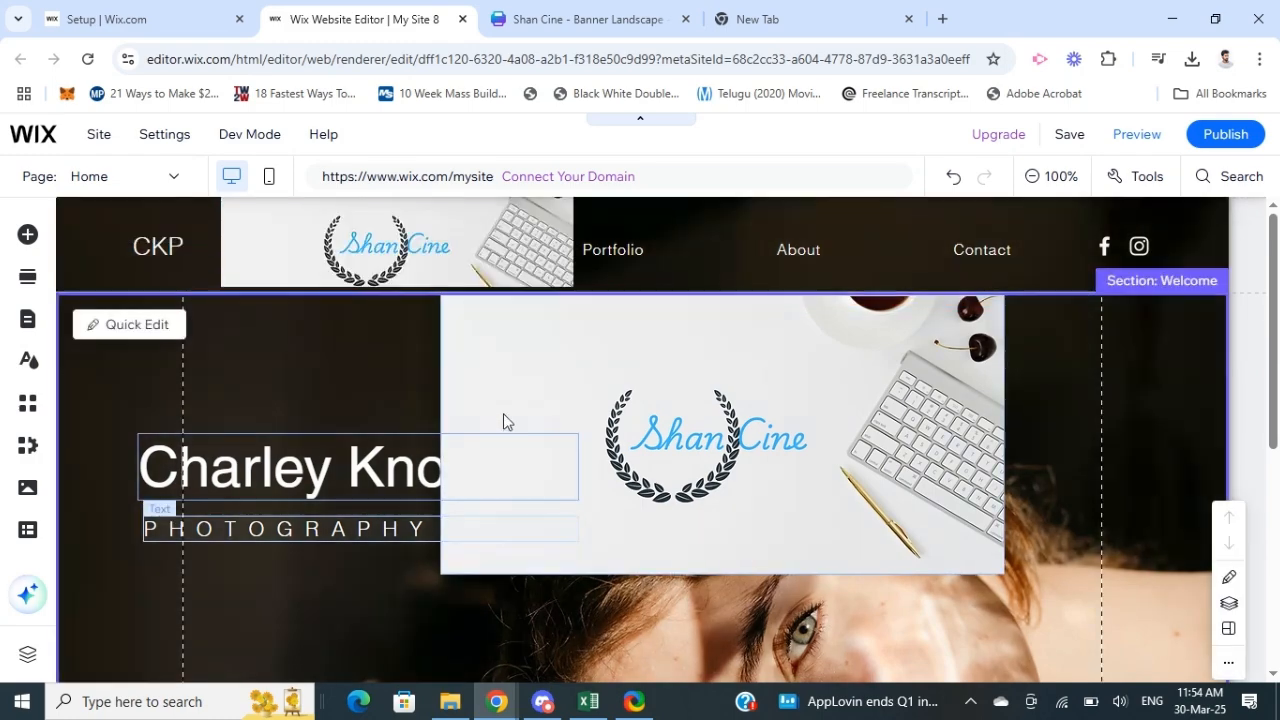
Step: Delete the large banner copy from the Welcome section and move the header banner left over the CKP text
click(614, 420)
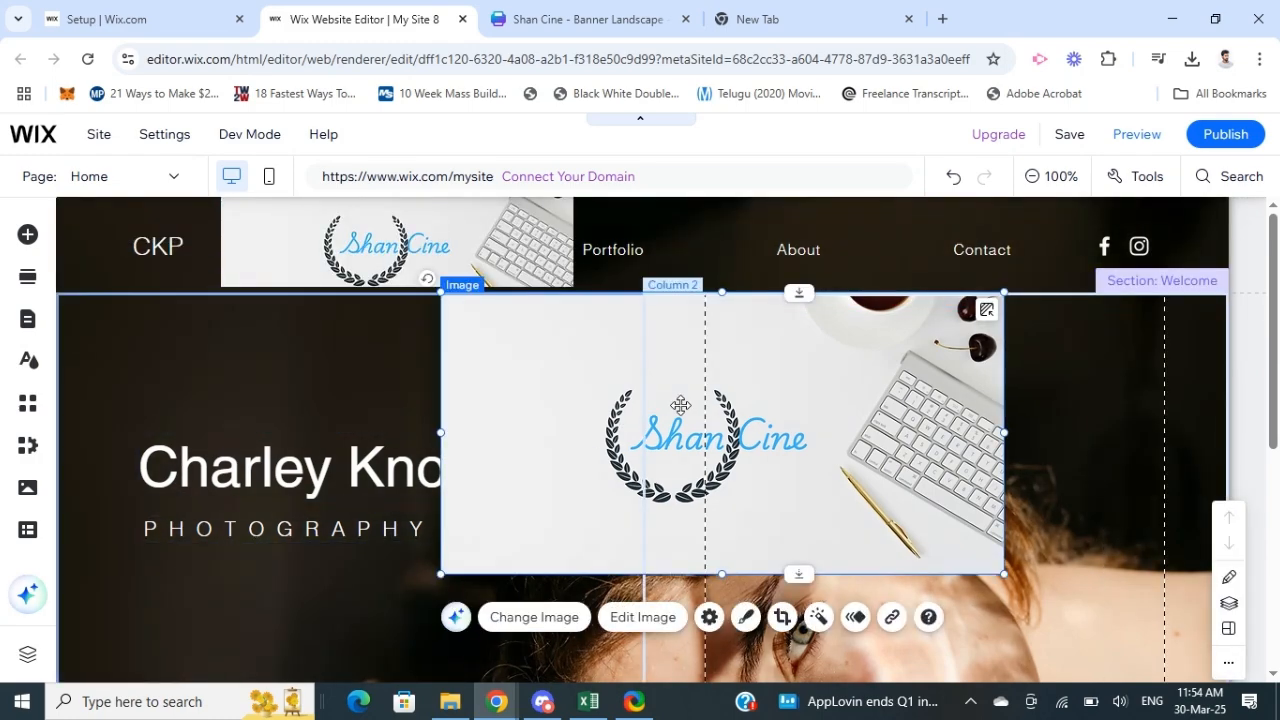
key(Delete)
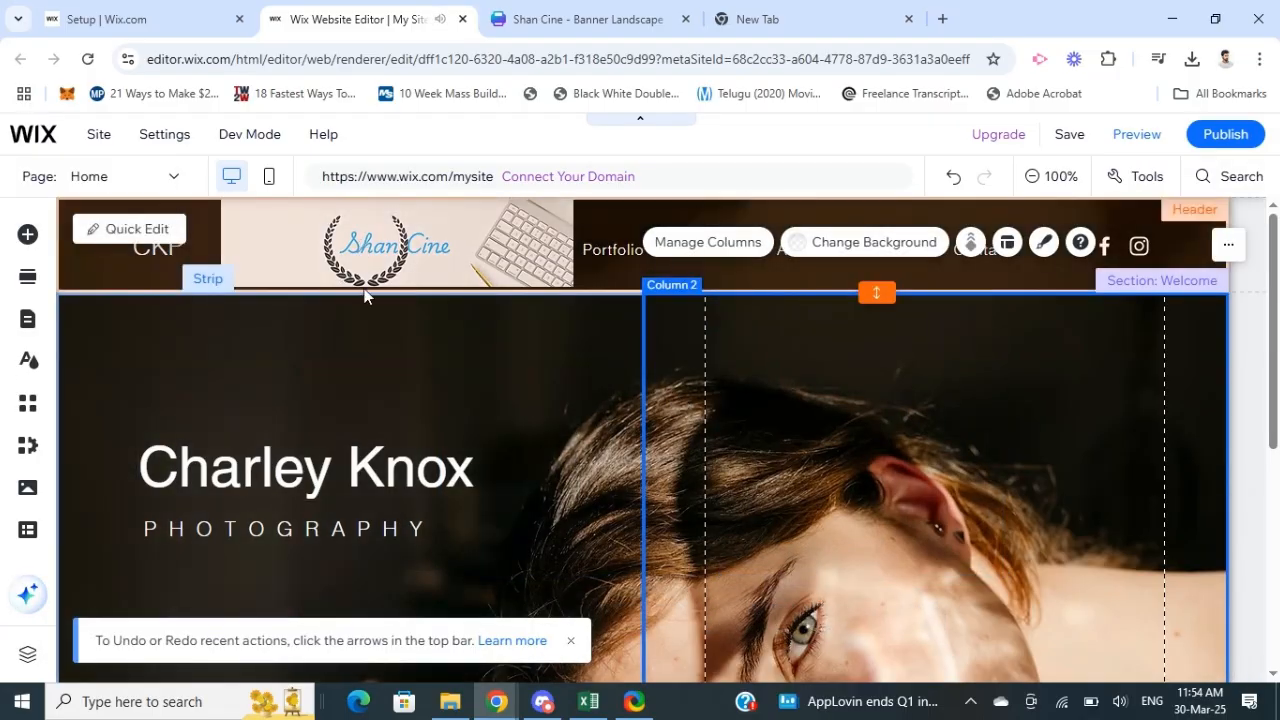
click(336, 257)
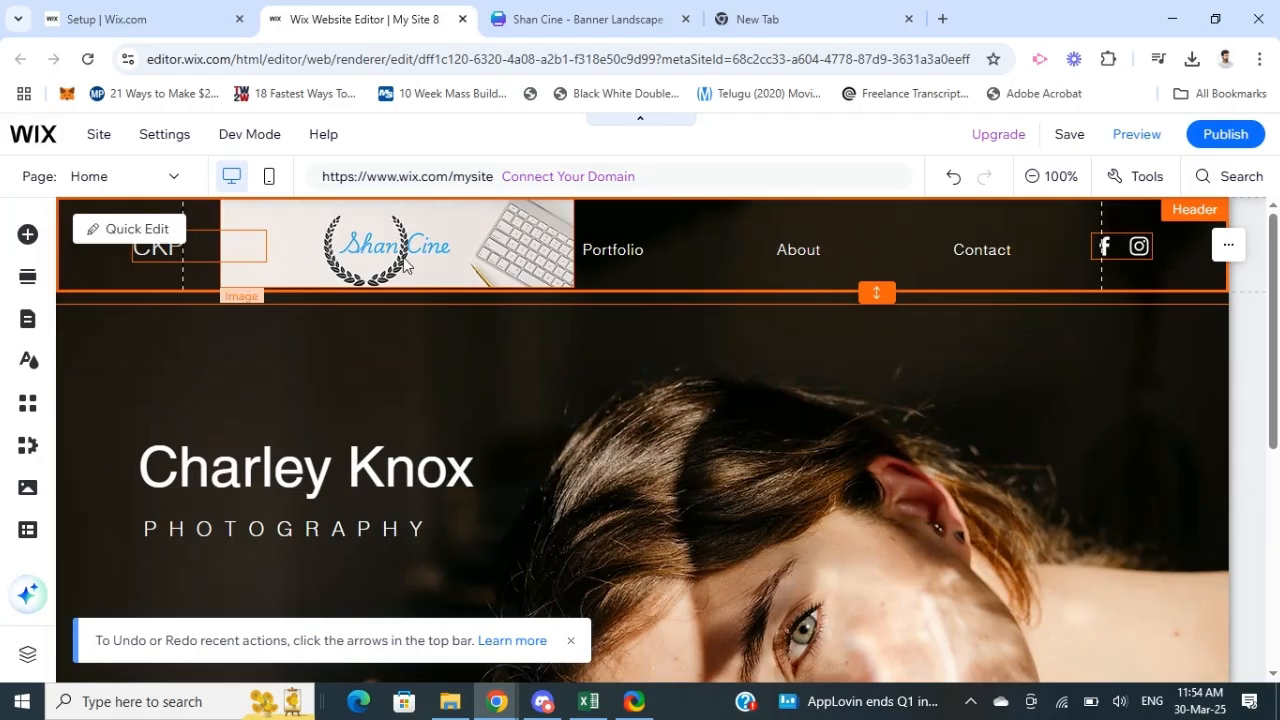
drag(337, 262, 171, 268)
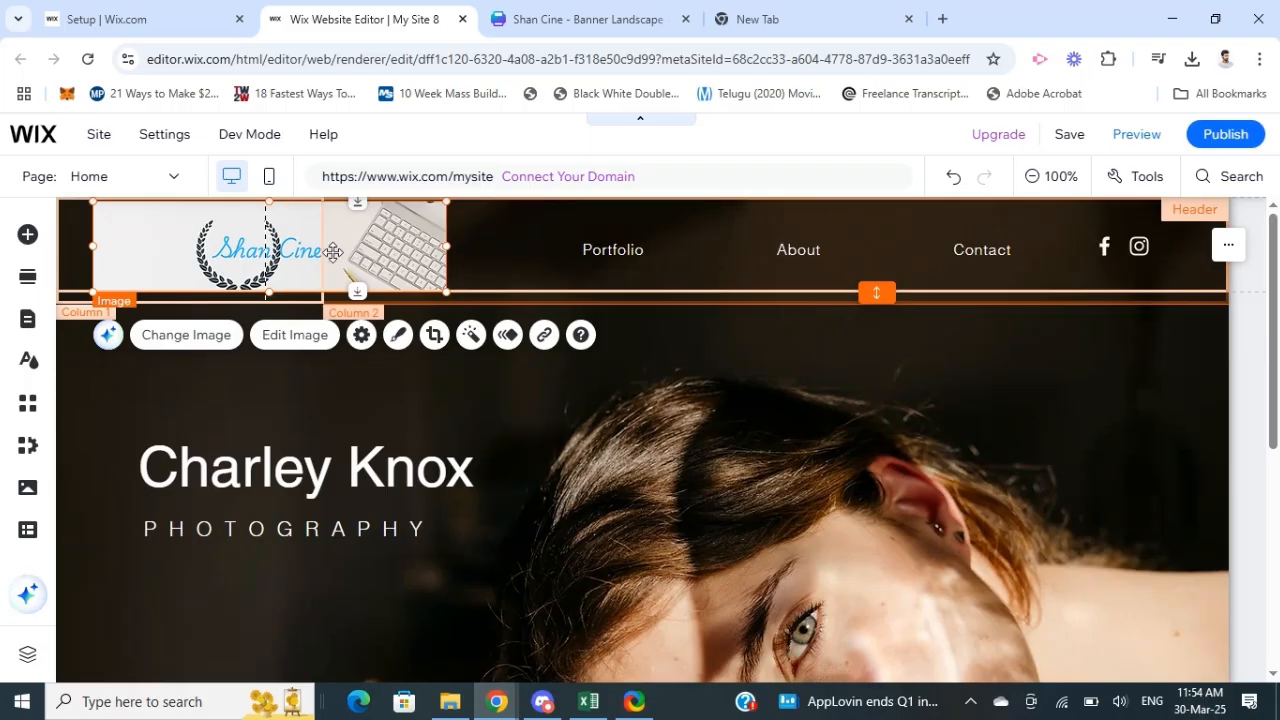
Step: Send the header banner image to the back, behind the CKP text, and deselect it
right_click(207, 237)
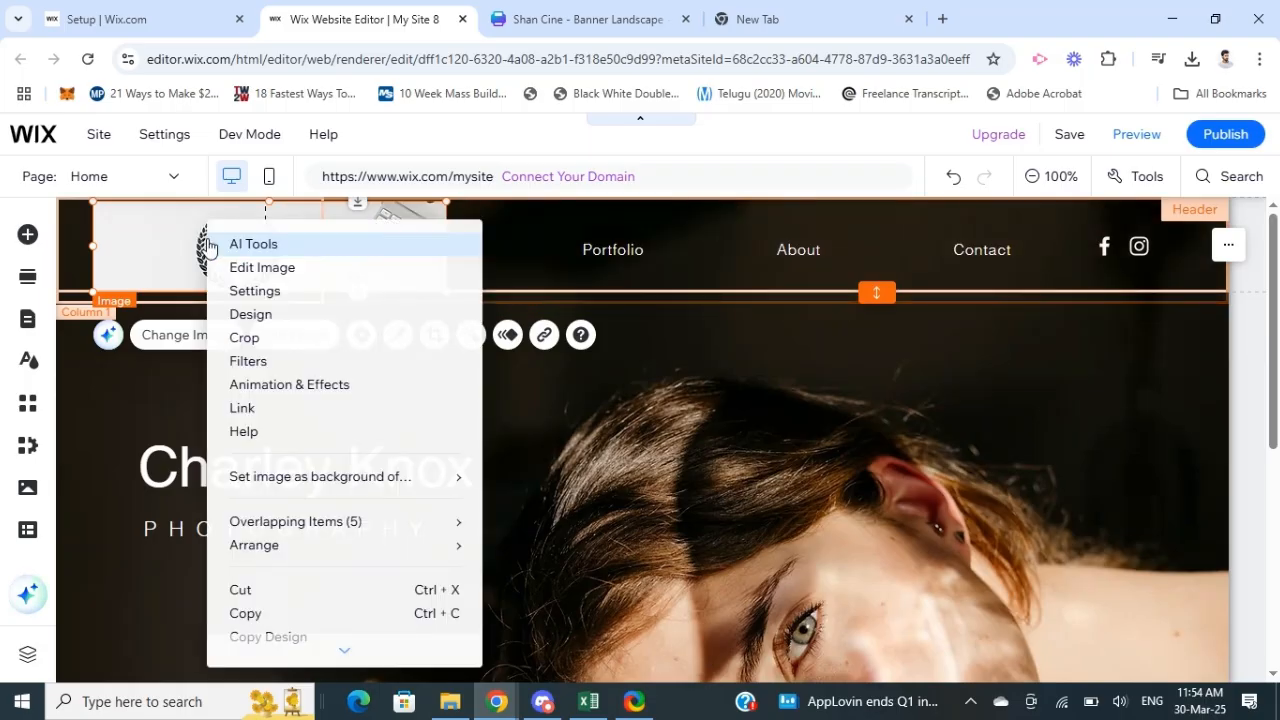
mouse_move(327, 560)
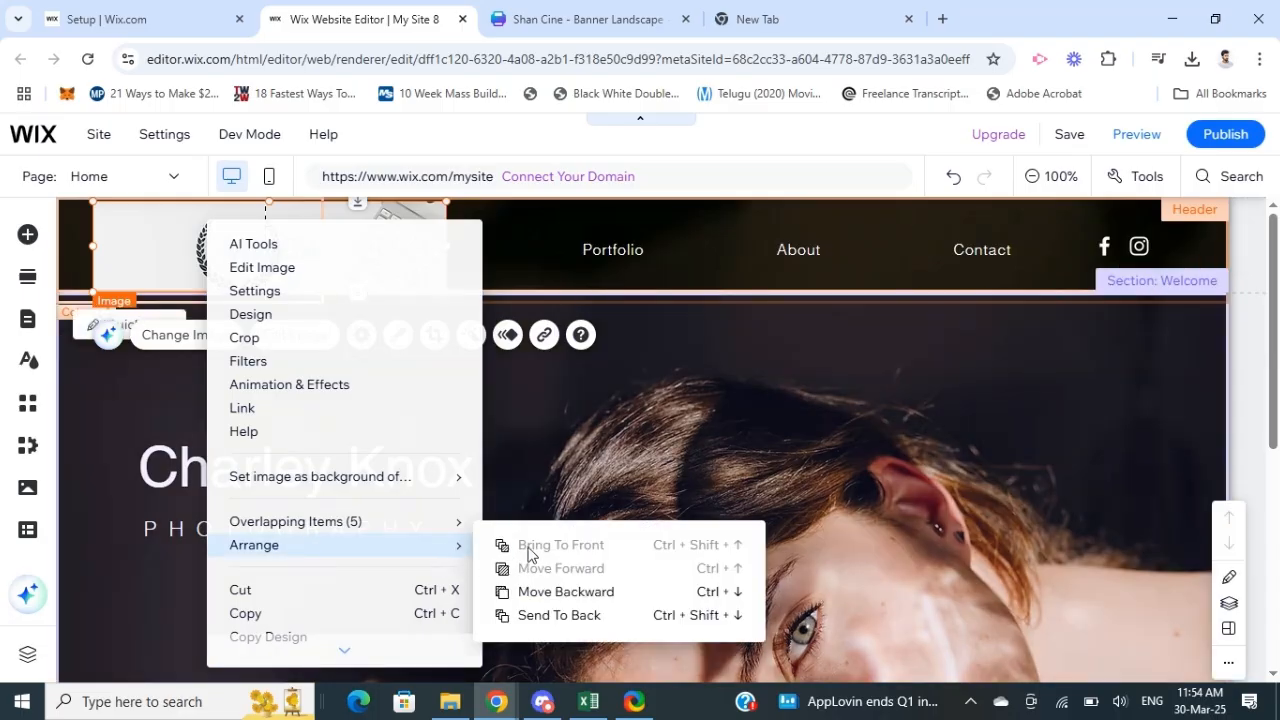
click(541, 616)
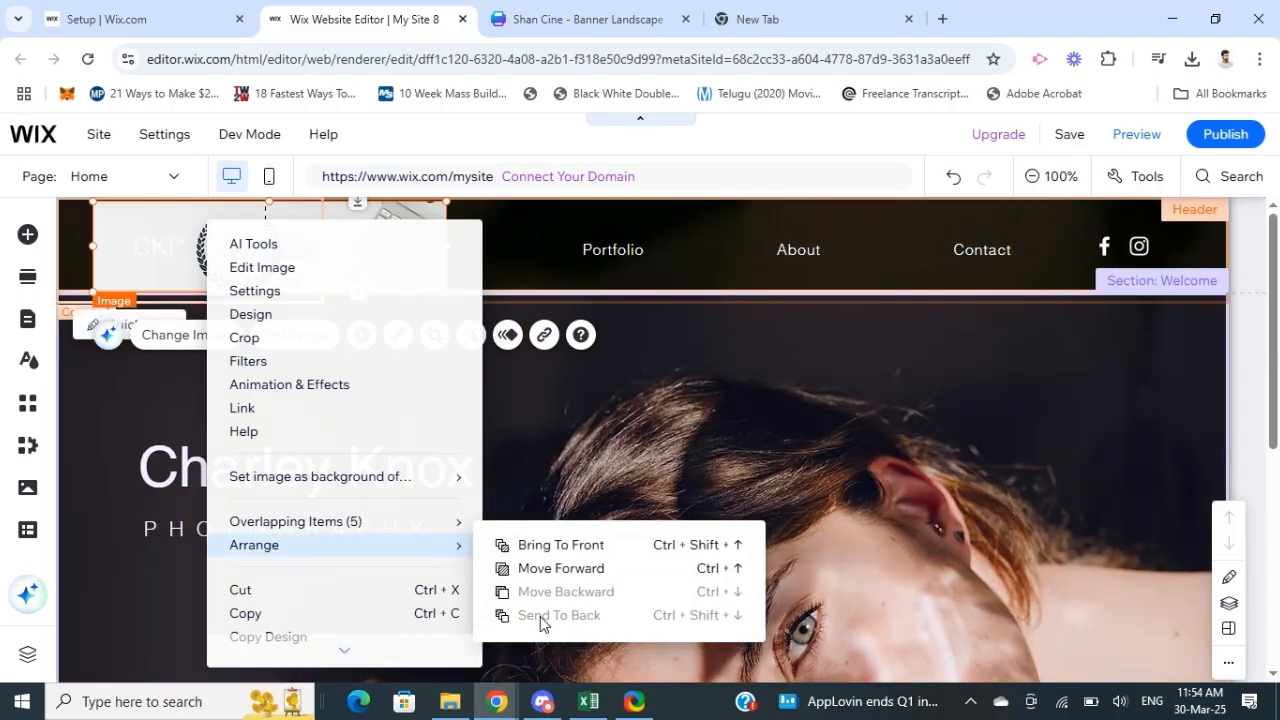
click(506, 245)
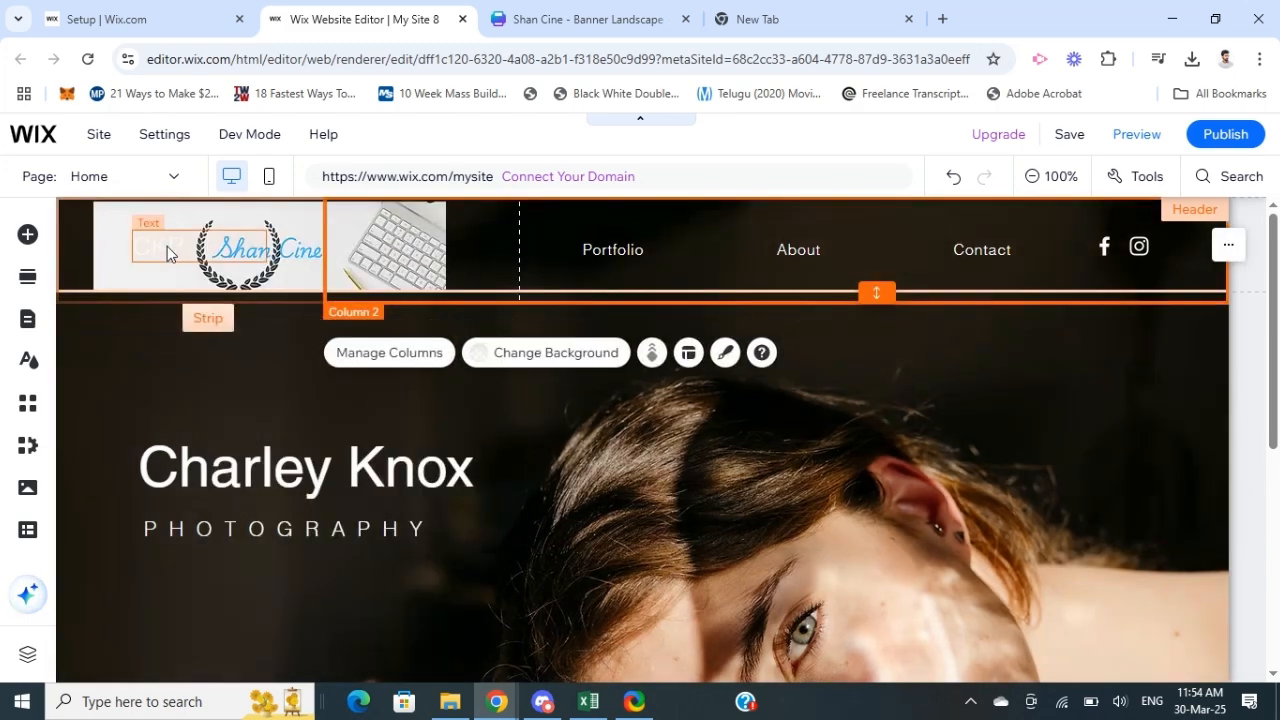
click(155, 245)
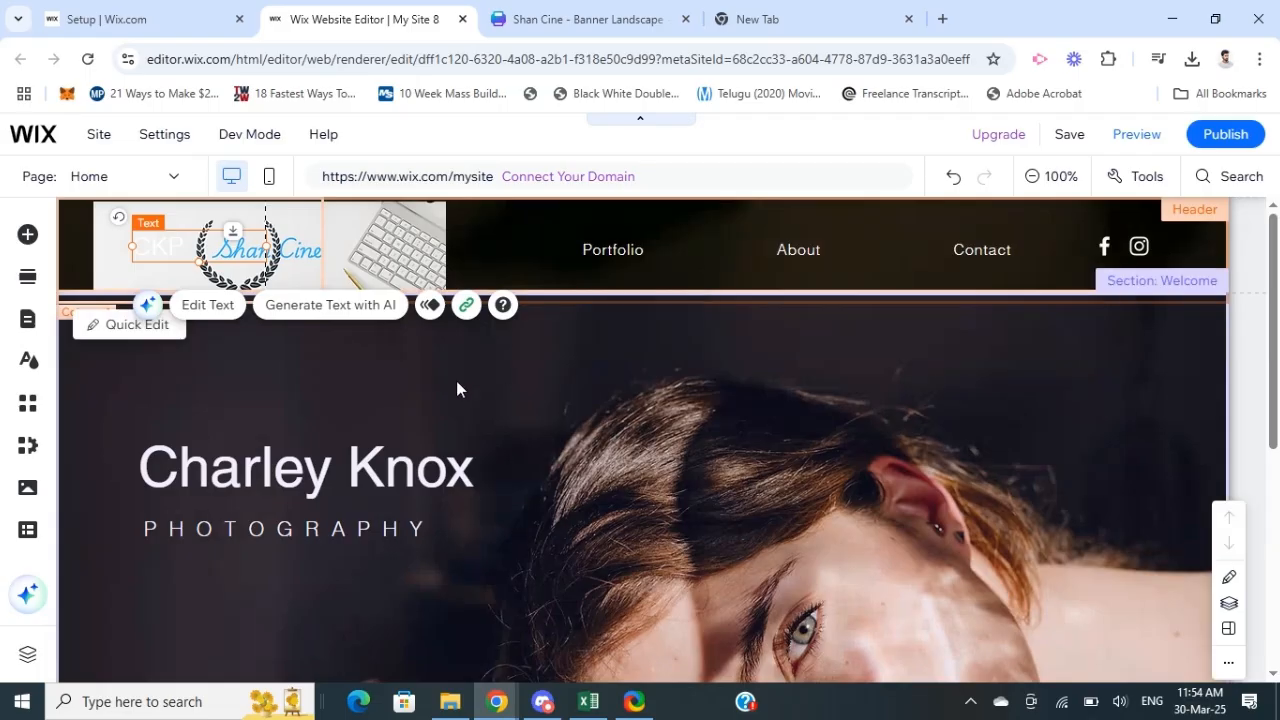
click(456, 381)
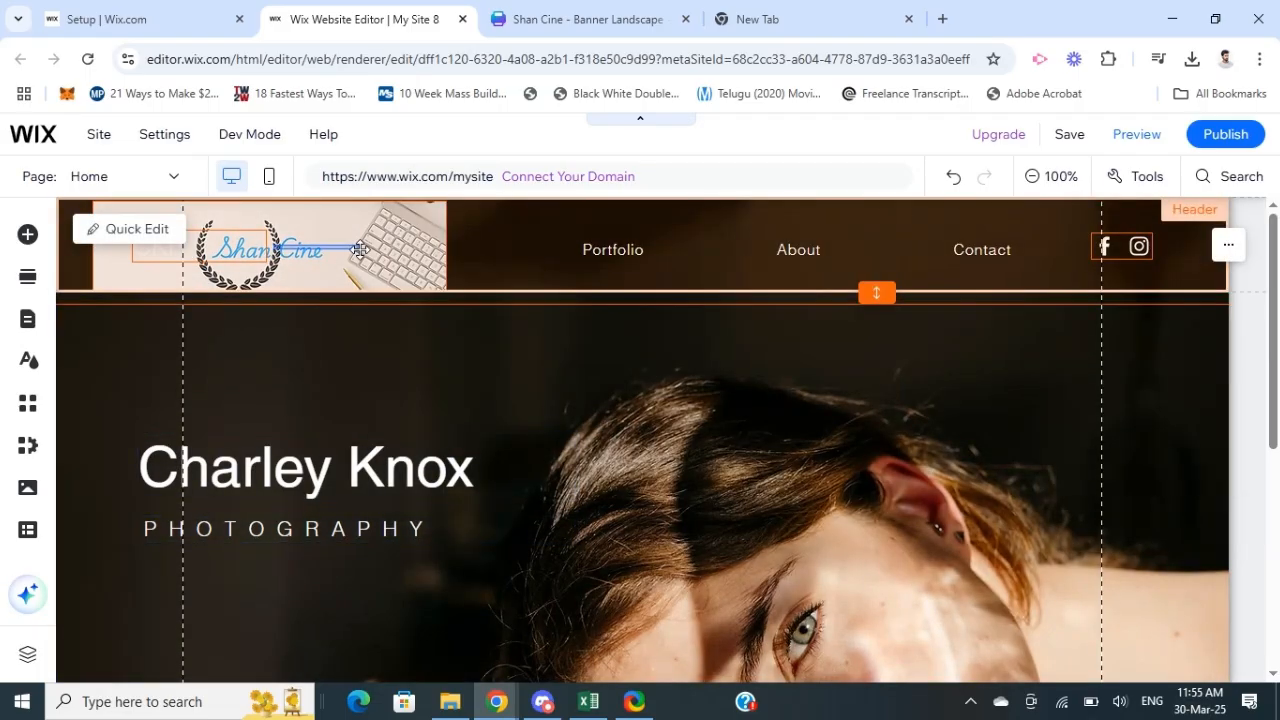